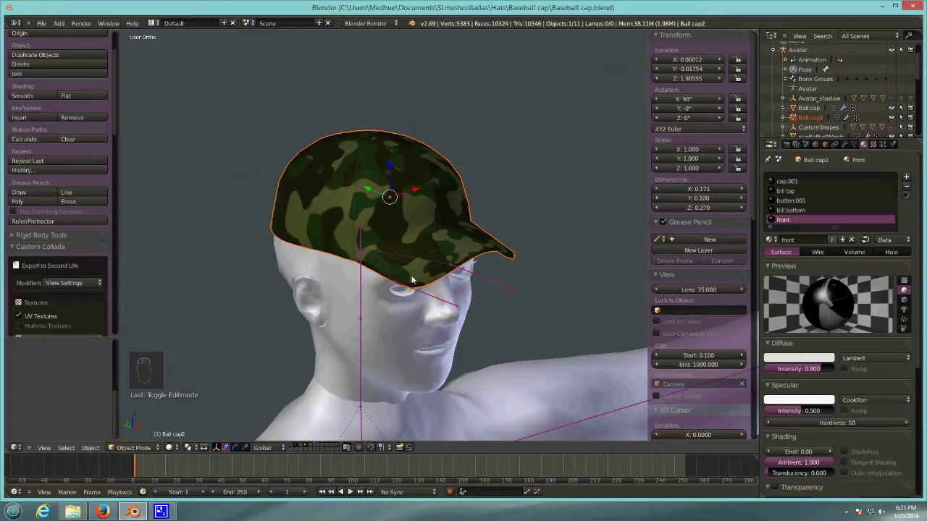
Step: Show only the layer containing the cap and open Ball cap2 in Edit Mode
{"action": "middle_click_drag", "start_coordinate": [404, 258], "coordinate": [439, 245]}
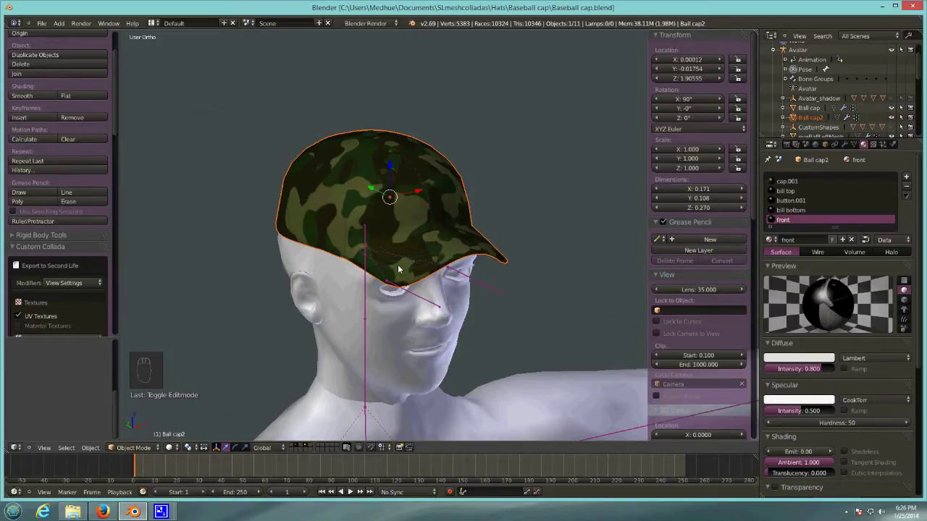
{"action": "middle_click_drag", "start_coordinate": [375, 265], "coordinate": [599, 255]}
{"action": "middle_click_drag", "start_coordinate": [473, 276], "coordinate": [538, 281]}
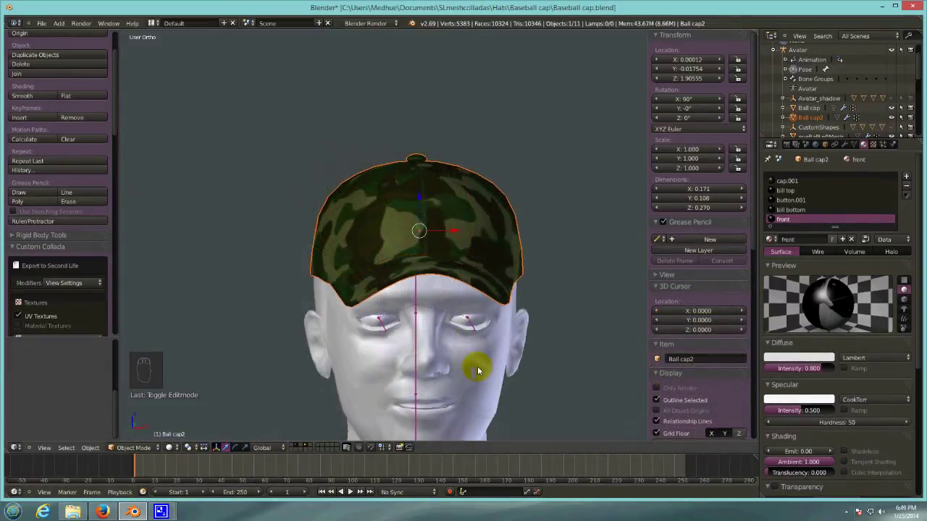
{"action": "left_click", "coordinate": [304, 447]}
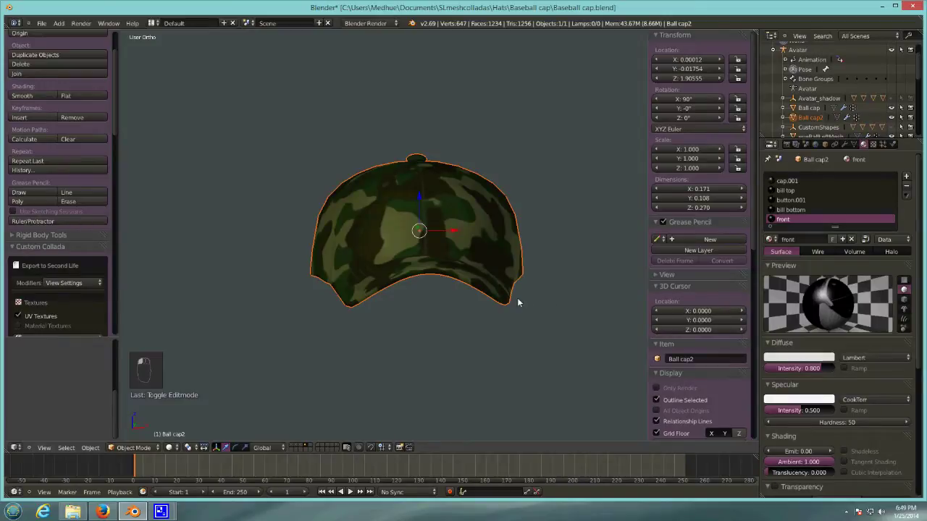
{"action": "middle_click_drag", "start_coordinate": [554, 306], "coordinate": [478, 319]}
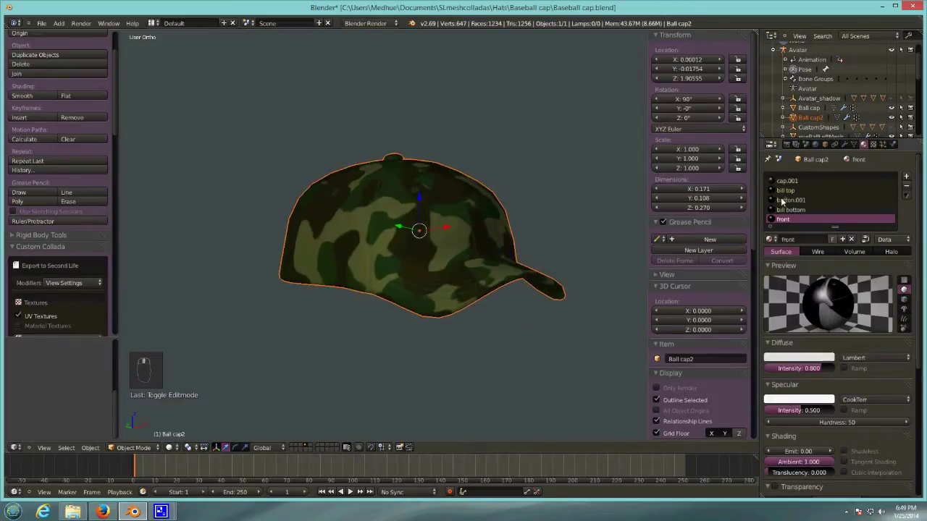
{"action": "left_click", "coordinate": [142, 447]}
{"action": "left_click", "coordinate": [130, 427]}
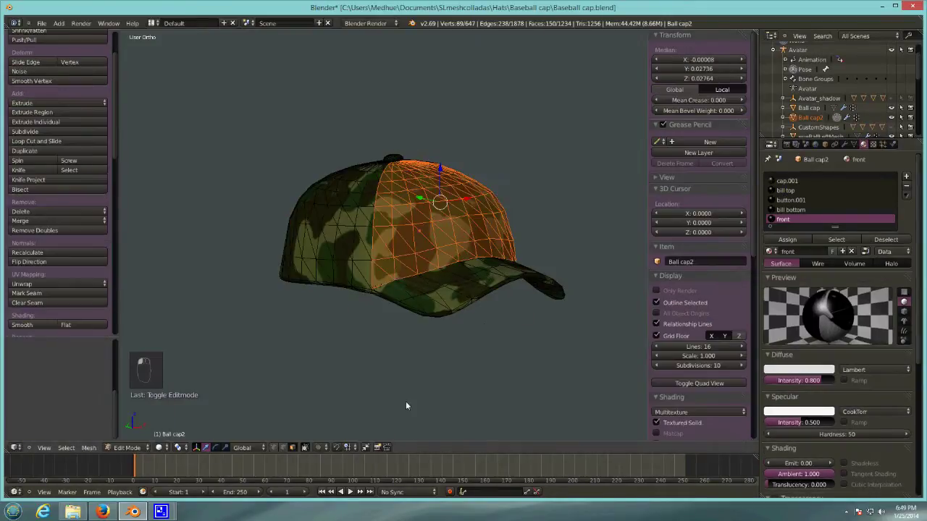
Step: Clear the selection and select the faces assigned to the cap.001 material to check which area it covers
{"action": "left_click", "coordinate": [786, 181]}
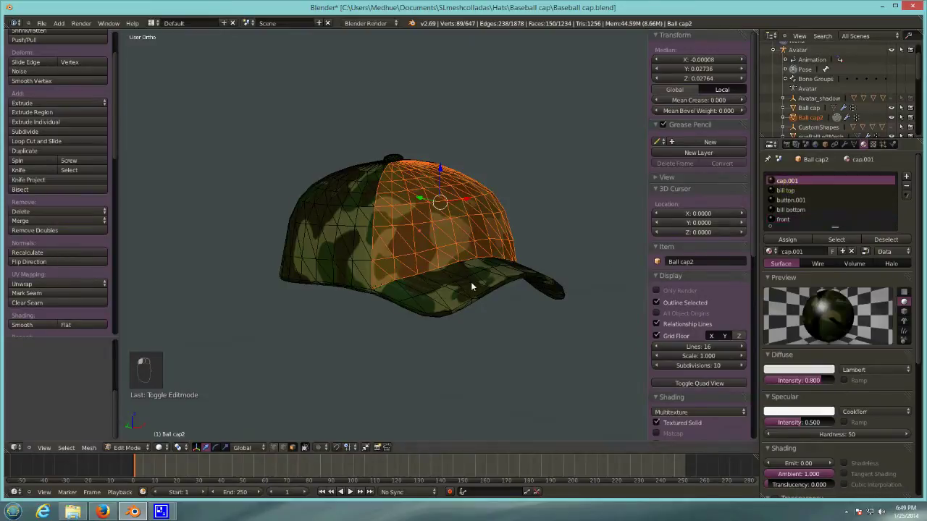
{"action": "key", "text": "a"}
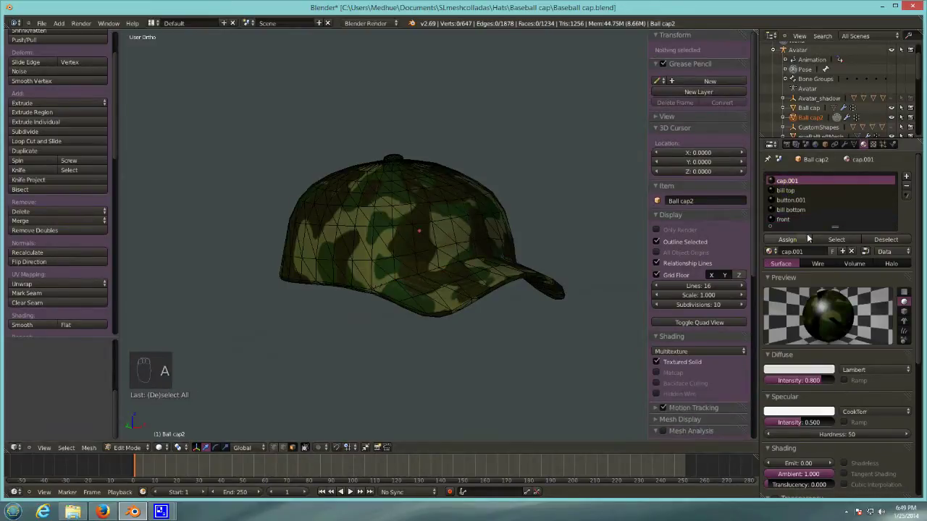
{"action": "left_click", "coordinate": [837, 239]}
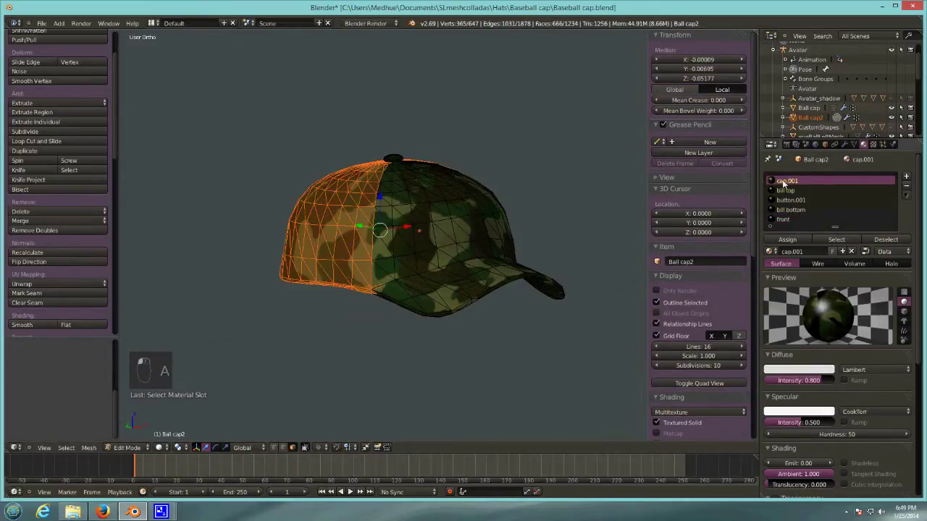
{"action": "middle_click_drag", "start_coordinate": [329, 292], "coordinate": [380, 286]}
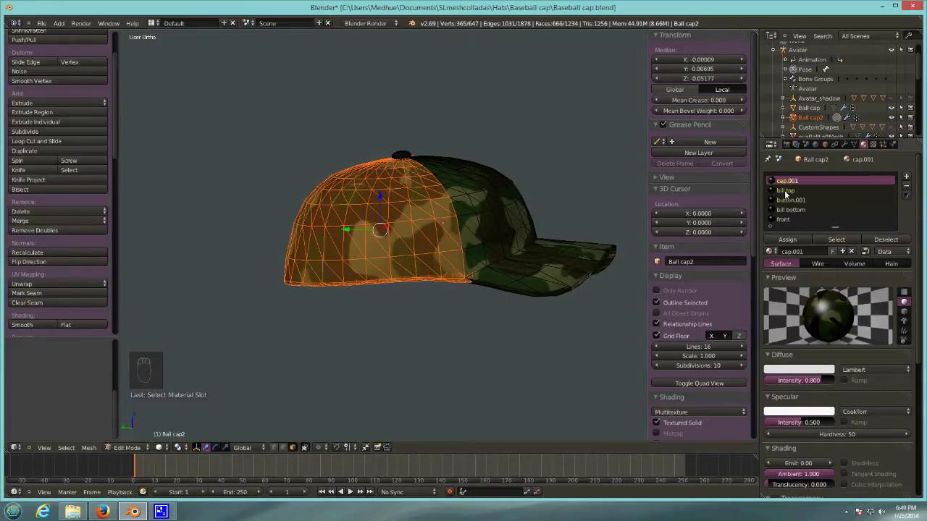
Step: Clear the selection and select the faces assigned to the bill top material to inspect their coverage
{"action": "key", "text": "a"}
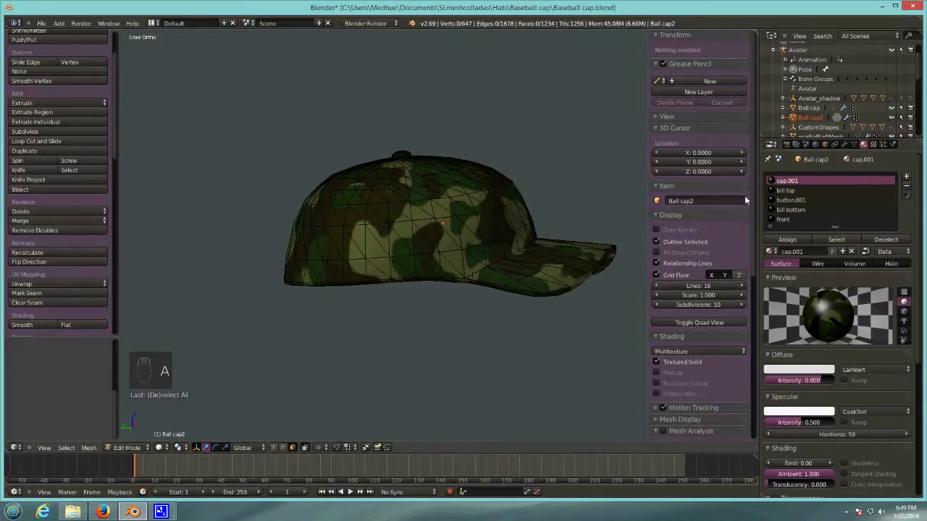
{"action": "left_click", "coordinate": [793, 189]}
{"action": "left_click", "coordinate": [821, 239]}
{"action": "middle_click_drag", "start_coordinate": [428, 271], "coordinate": [445, 317]}
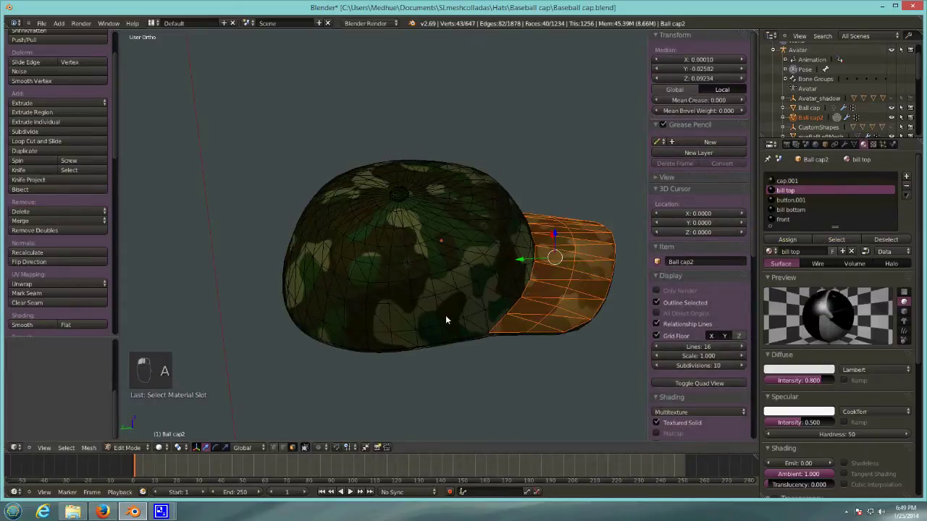
Step: Add a new material slot to Ball cap2 with a new material named back
{"action": "middle_click_drag", "start_coordinate": [539, 363], "coordinate": [507, 357]}
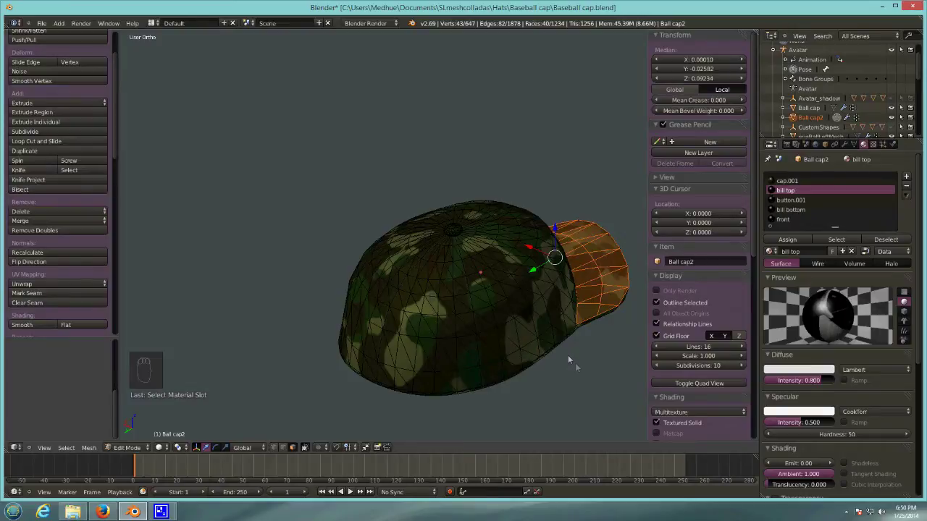
{"action": "middle_click_drag", "start_coordinate": [572, 351], "coordinate": [517, 296], "text": "shift"}
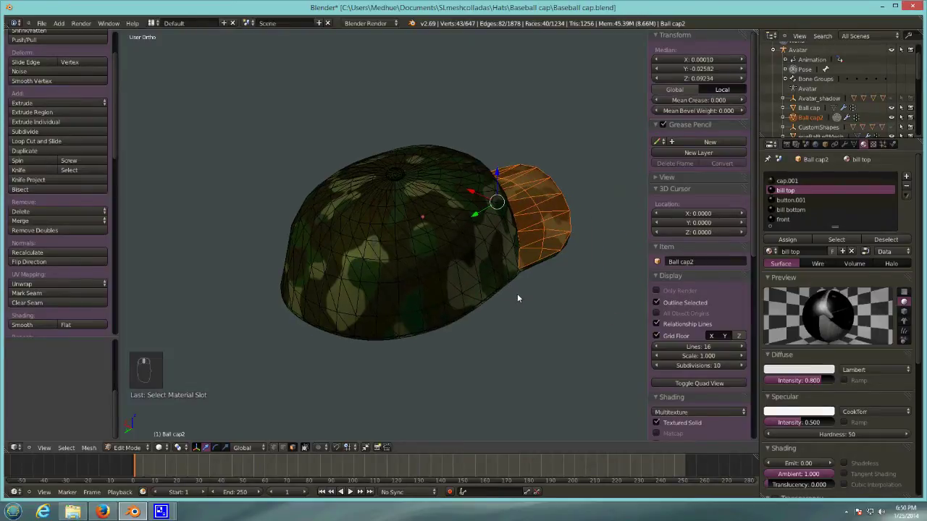
{"action": "left_click", "coordinate": [907, 179]}
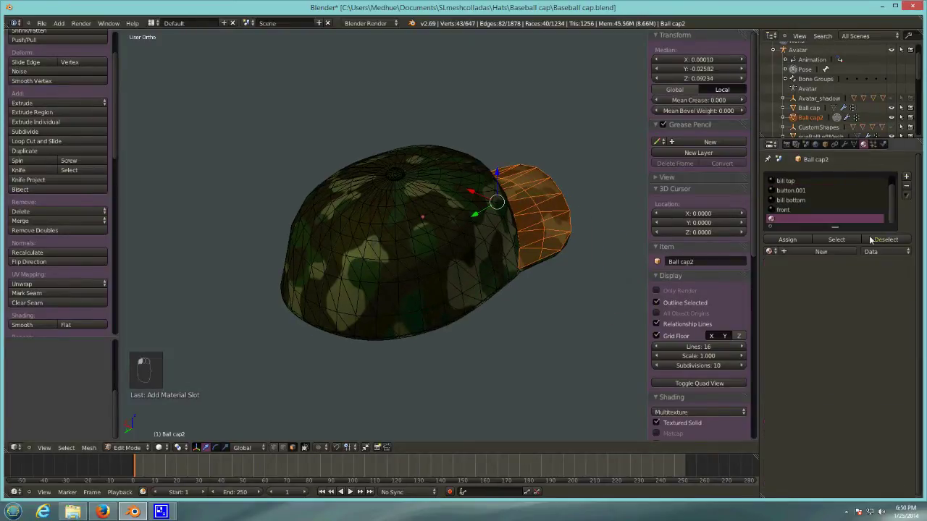
{"action": "left_click", "coordinate": [805, 251]}
{"action": "left_click", "coordinate": [796, 252]}
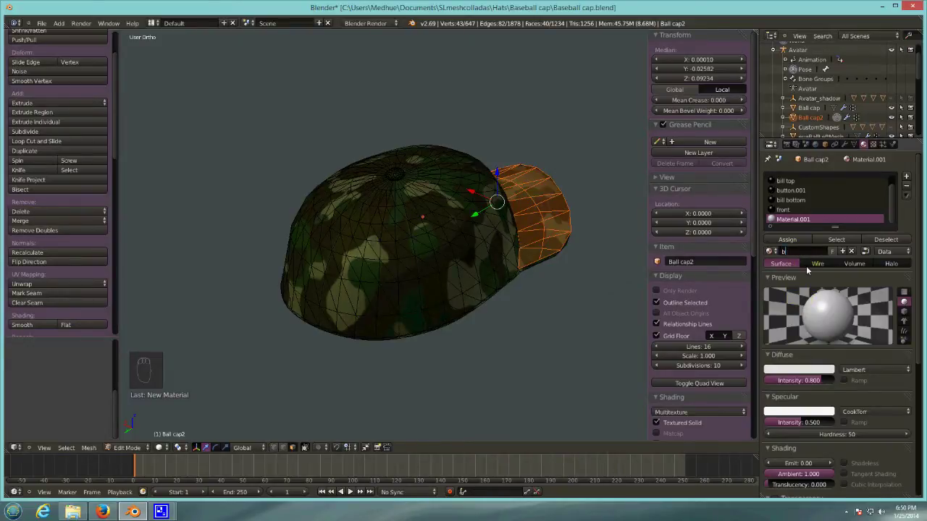
{"action": "key", "text": "Return"}
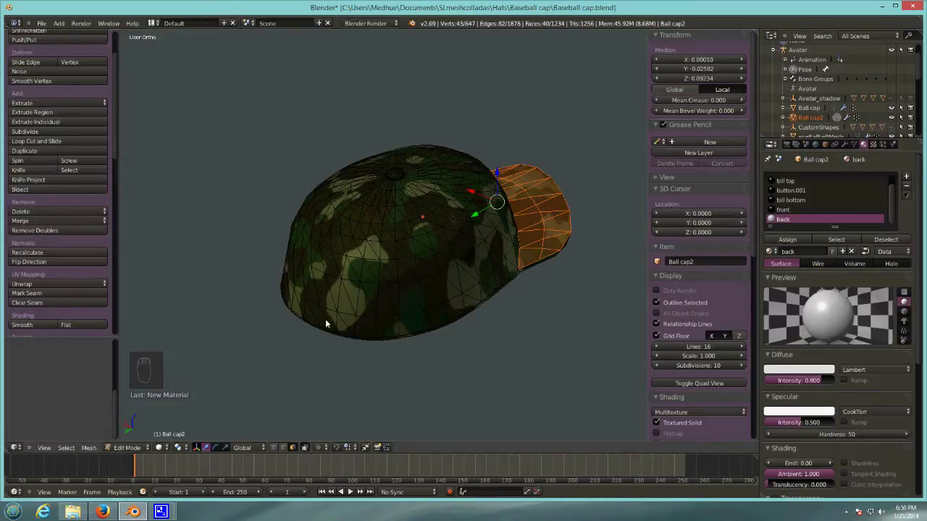
Step: In face select mode, select a rectangular patch of 16 triangular faces at the lower centre of the cap's rear
{"action": "middle_click_drag", "start_coordinate": [325, 318], "coordinate": [399, 347]}
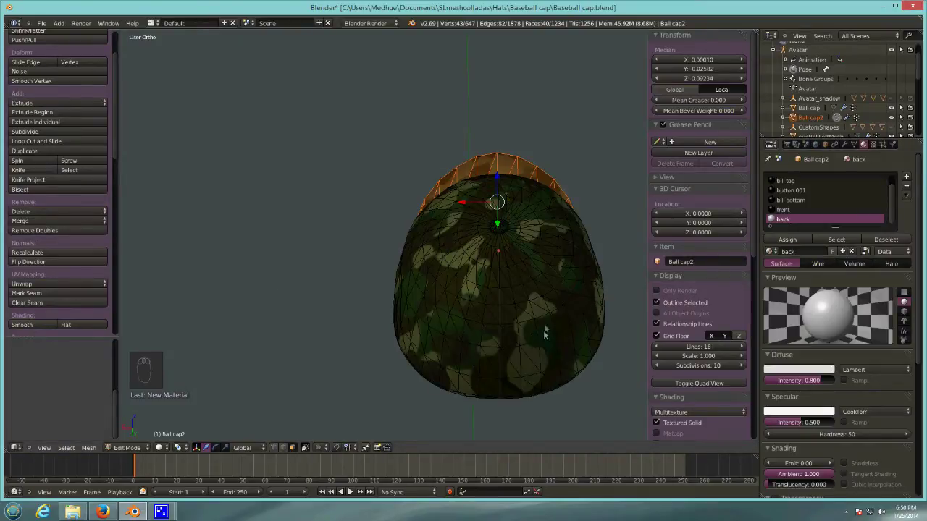
{"action": "middle_click_drag", "start_coordinate": [569, 308], "coordinate": [489, 265], "text": "shift"}
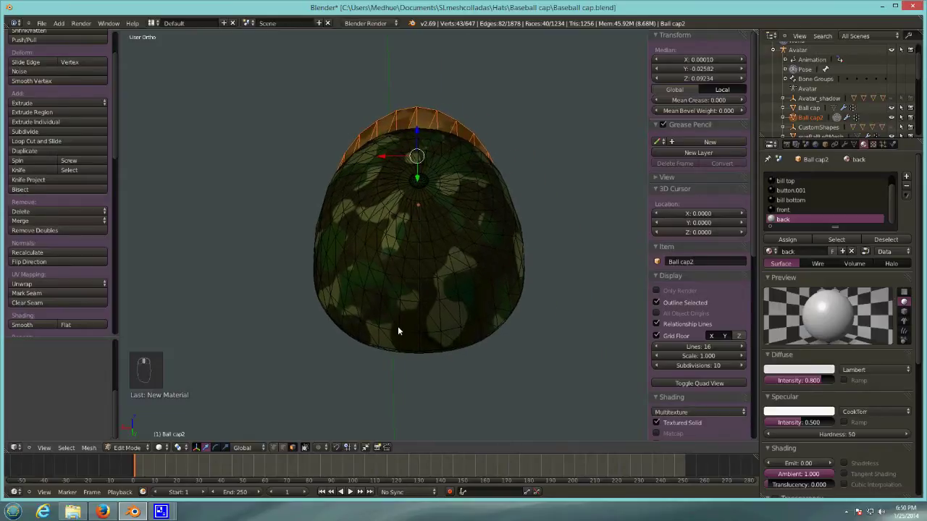
{"action": "left_click", "coordinate": [292, 446]}
{"action": "right_click", "coordinate": [413, 312]}
{"action": "mouse_move", "coordinate": [445, 357]}
{"action": "middle_mouse_down"}
{"action": "mouse_move", "coordinate": [445, 342]}
{"action": "mouse_move", "coordinate": [439, 347]}
{"action": "middle_mouse_up"}
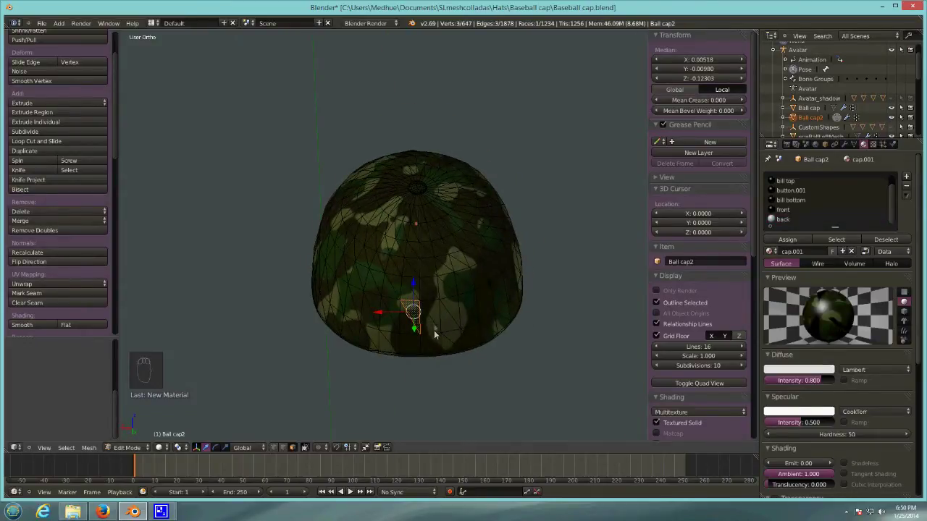
{"action": "right_click", "coordinate": [433, 318], "text": "shift"}
{"action": "right_click", "coordinate": [443, 322], "text": "shift"}
{"action": "right_click", "coordinate": [448, 326], "text": "shift"}
{"action": "right_click", "coordinate": [451, 330], "text": "shift"}
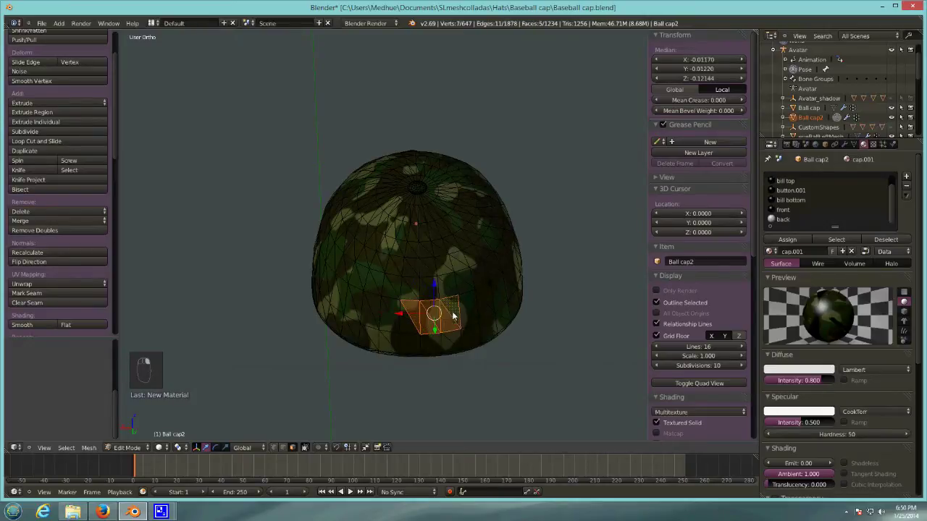
{"action": "right_click", "coordinate": [452, 337], "text": "shift"}
{"action": "right_click", "coordinate": [439, 347], "text": "shift"}
{"action": "right_click", "coordinate": [431, 348], "text": "shift"}
{"action": "right_click", "coordinate": [413, 349], "text": "shift"}
{"action": "right_click", "coordinate": [403, 345], "text": "shift"}
{"action": "right_click", "coordinate": [391, 348], "text": "shift"}
{"action": "right_click", "coordinate": [388, 348], "text": "shift"}
{"action": "right_click", "coordinate": [387, 320], "text": "shift"}
{"action": "right_click", "coordinate": [391, 319], "text": "shift"}
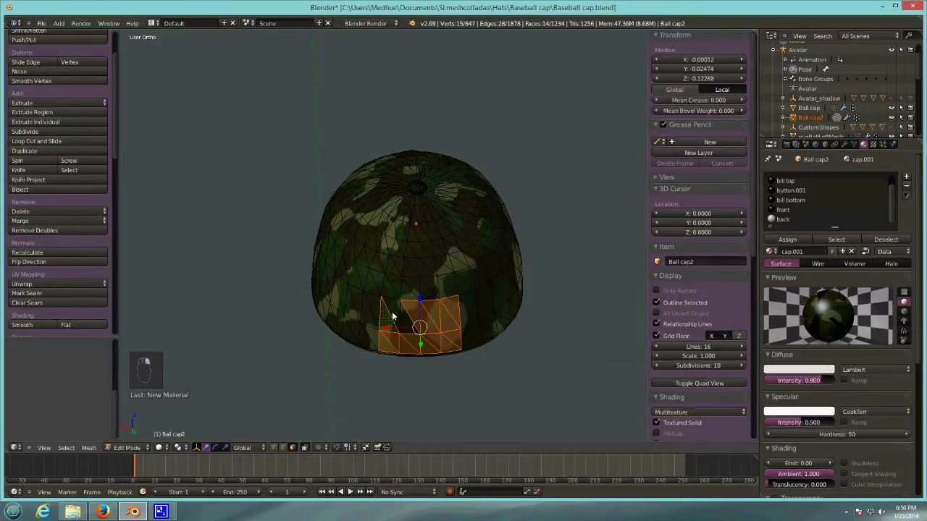
{"action": "right_click", "coordinate": [390, 313], "text": "shift"}
{"action": "right_click", "coordinate": [407, 322], "text": "shift"}
Step: Assign the selected rear patch faces to the back material
{"action": "middle_click_drag", "start_coordinate": [470, 347], "coordinate": [464, 330]}
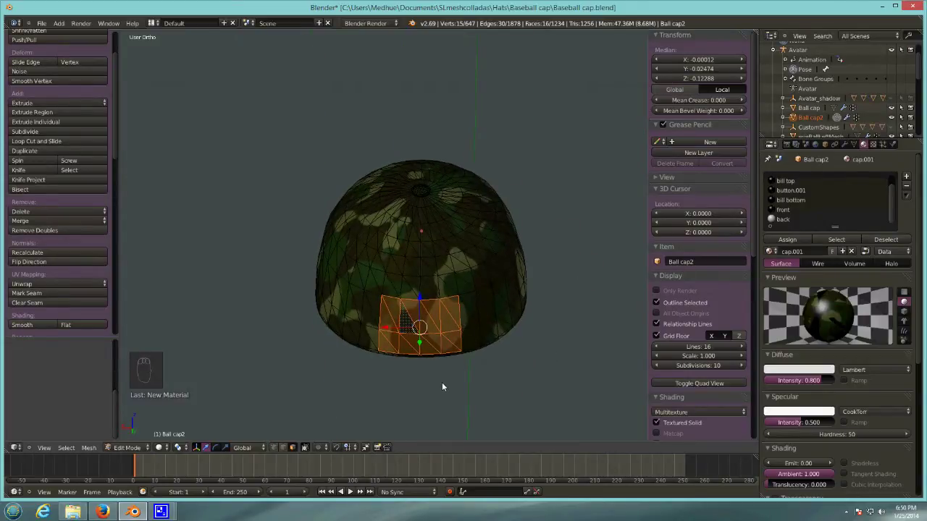
{"action": "left_click", "coordinate": [790, 221]}
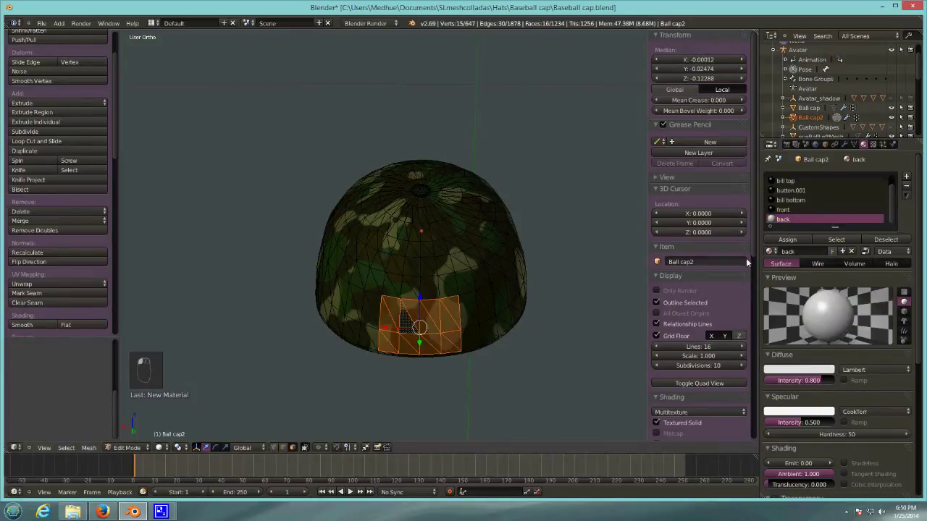
{"action": "left_click", "coordinate": [787, 240]}
Step: Clear the selection and select the cap.001 faces to check that the rear patch is excluded from that material
{"action": "middle_click_drag", "start_coordinate": [615, 304], "coordinate": [565, 366]}
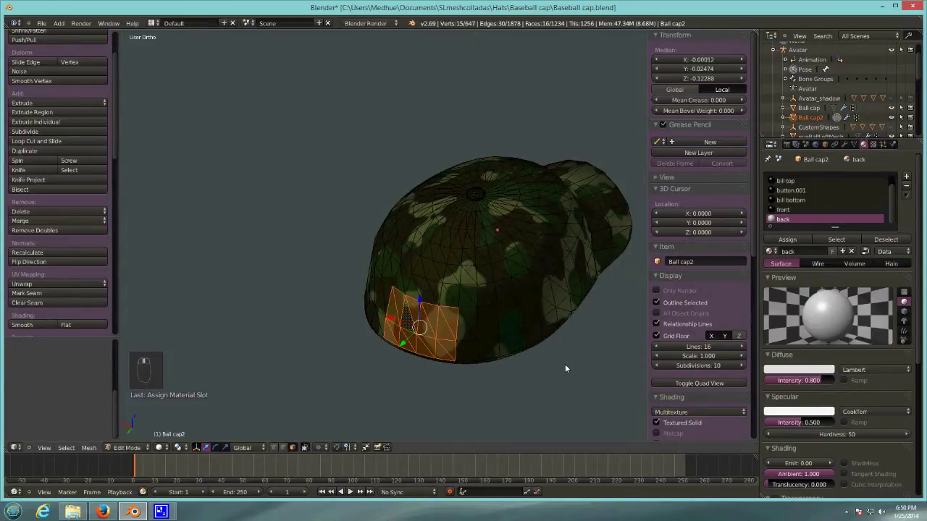
{"action": "scroll", "coordinate": [797, 202], "scroll_direction": "up", "scroll_amount": 1}
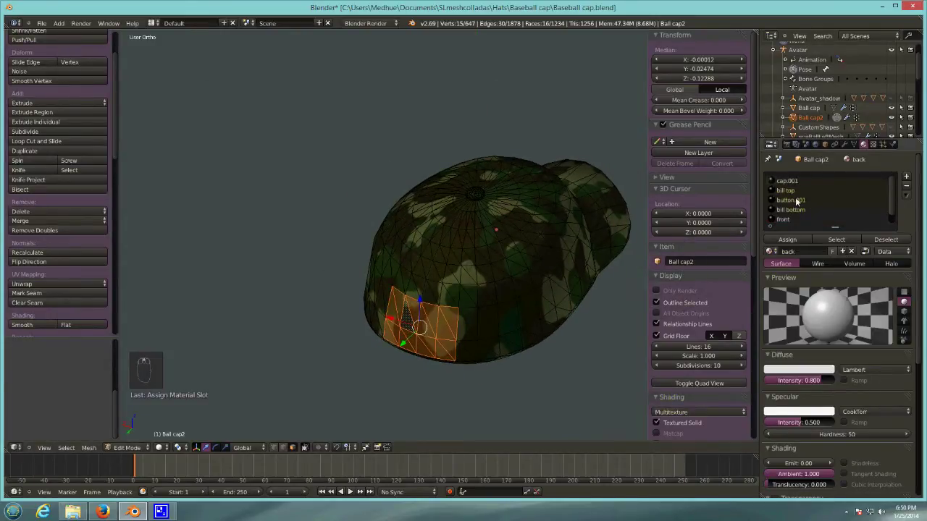
{"action": "left_click", "coordinate": [800, 181]}
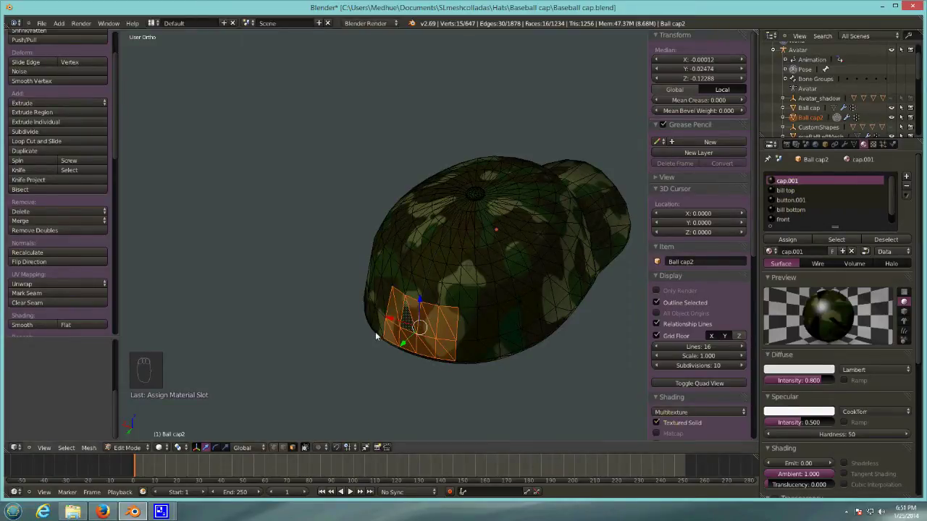
{"action": "key", "text": "a"}
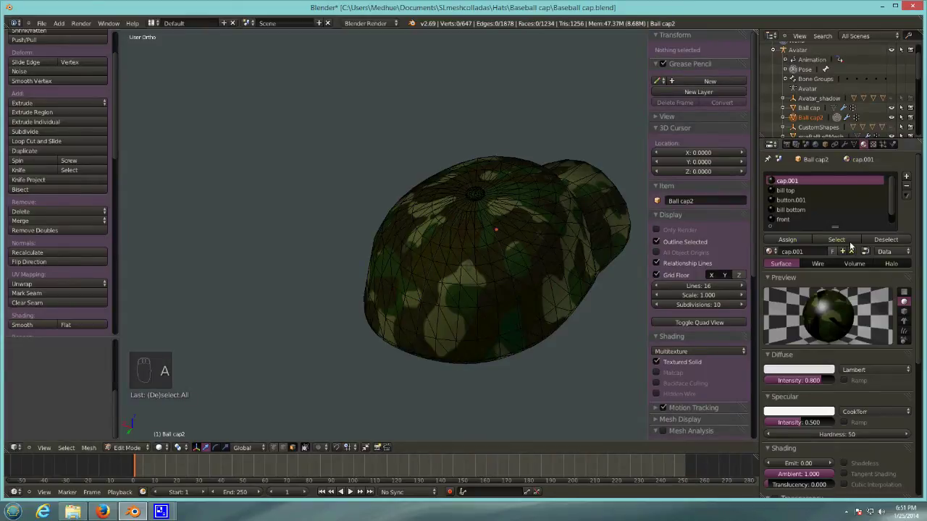
{"action": "left_click", "coordinate": [850, 243]}
{"action": "middle_click_drag", "start_coordinate": [458, 398], "coordinate": [444, 348]}
{"action": "middle_click_drag", "start_coordinate": [545, 356], "coordinate": [506, 323]}
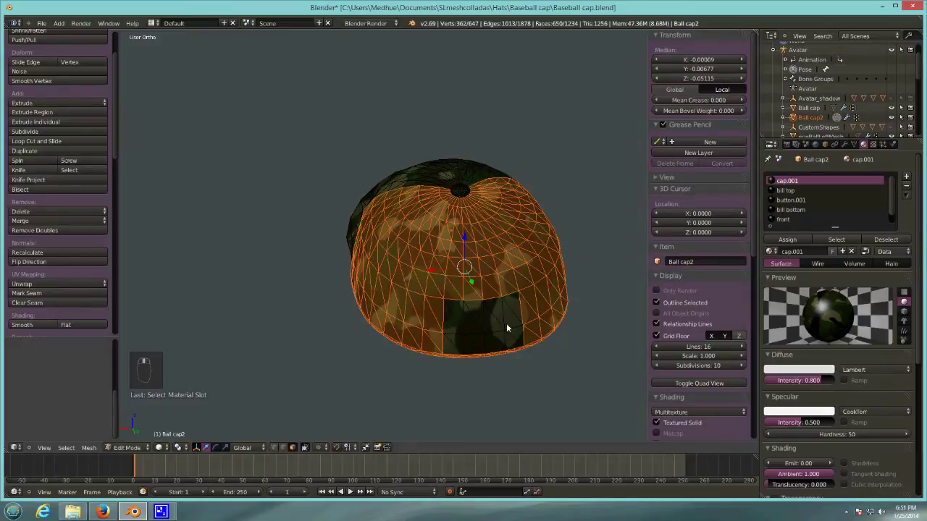
{"action": "middle_click_drag", "start_coordinate": [477, 348], "coordinate": [493, 364]}
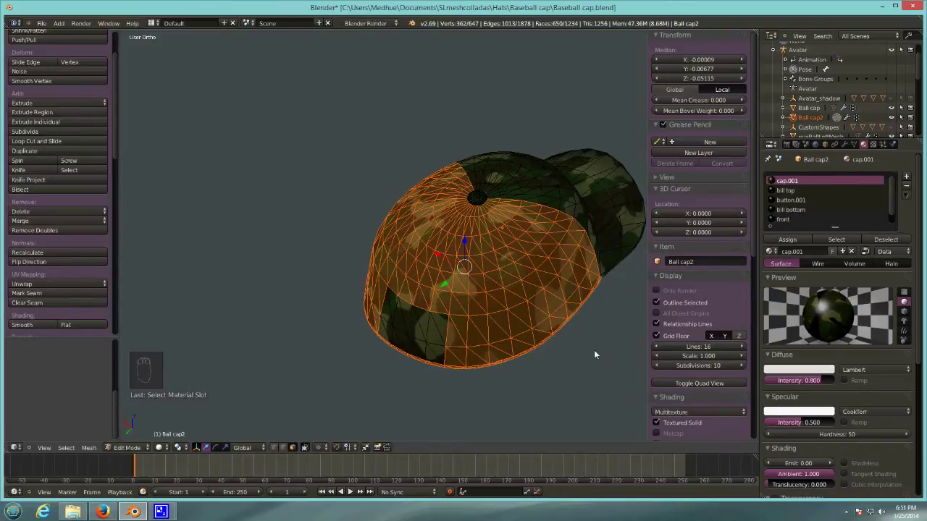
Step: Add a new texture to the back material and name it back
{"action": "middle_click_drag", "start_coordinate": [593, 350], "coordinate": [637, 326]}
{"action": "scroll", "coordinate": [832, 210], "scroll_direction": "down", "scroll_amount": 1}
{"action": "left_click", "coordinate": [782, 218]}
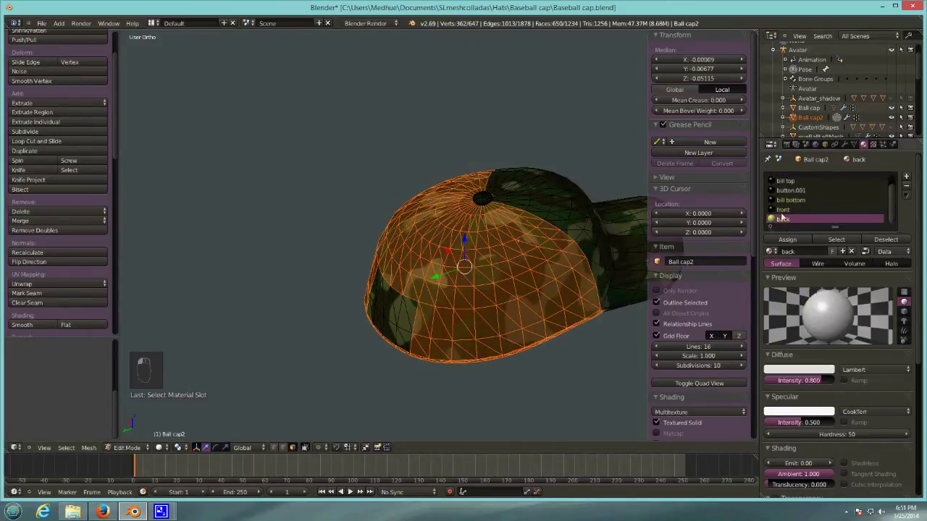
{"action": "scroll", "coordinate": [856, 346], "scroll_direction": "down", "scroll_amount": 5}
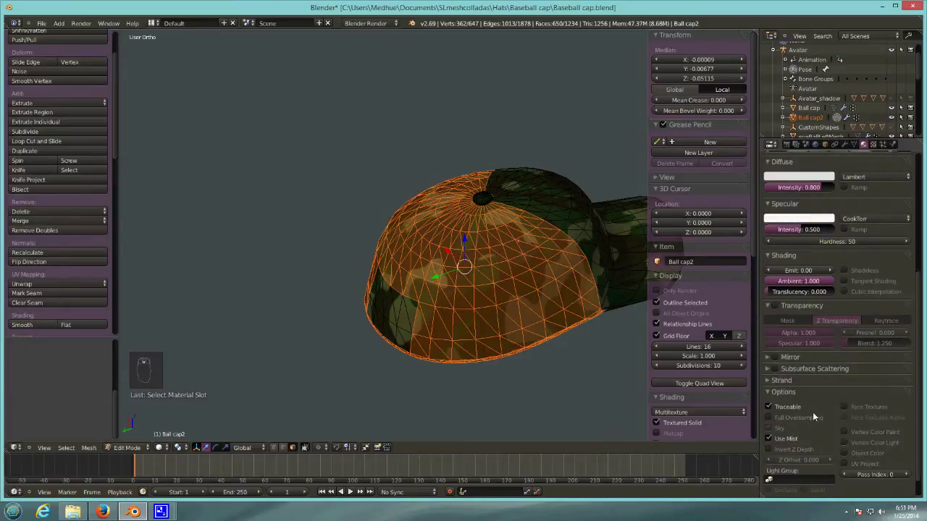
{"action": "scroll", "coordinate": [812, 412], "scroll_direction": "up", "scroll_amount": 5}
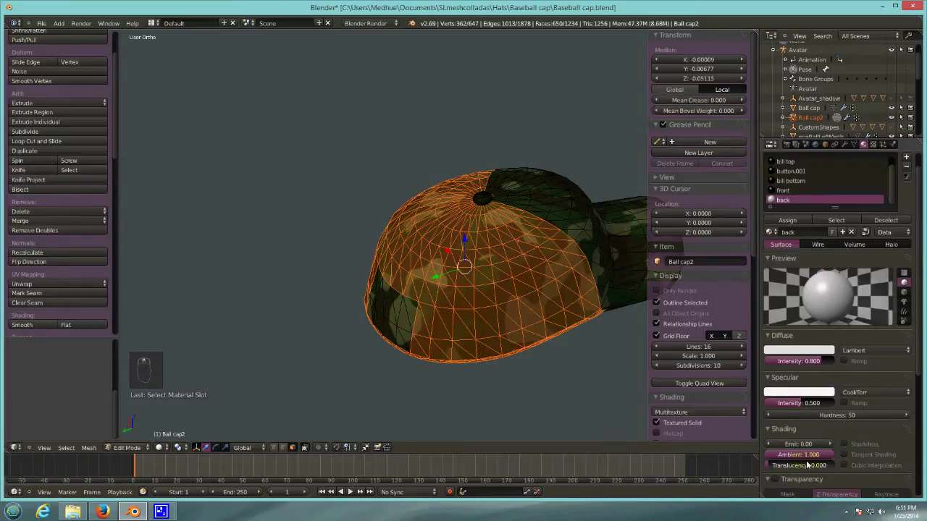
{"action": "middle_click_drag", "start_coordinate": [474, 296], "coordinate": [482, 290]}
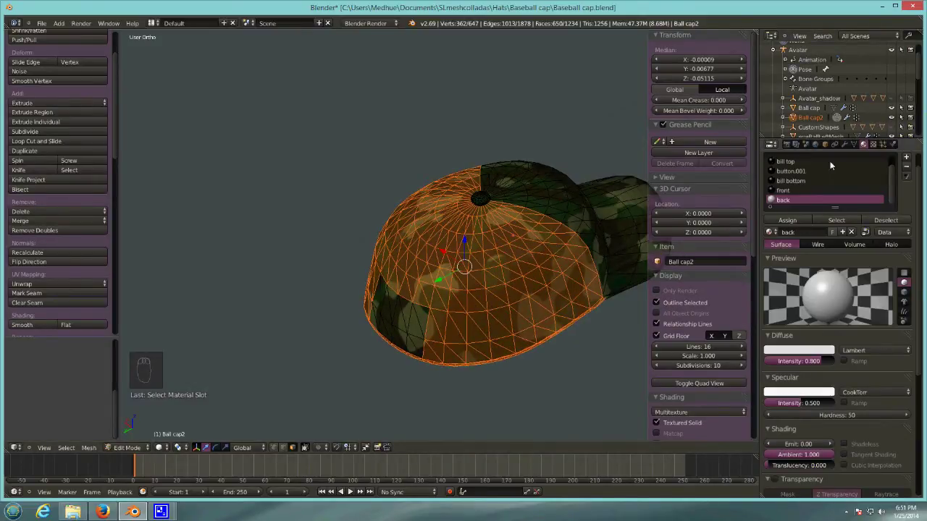
{"action": "left_click", "coordinate": [873, 144]}
{"action": "left_click", "coordinate": [882, 251]}
{"action": "left_click", "coordinate": [815, 254]}
{"action": "key", "text": "Return"}
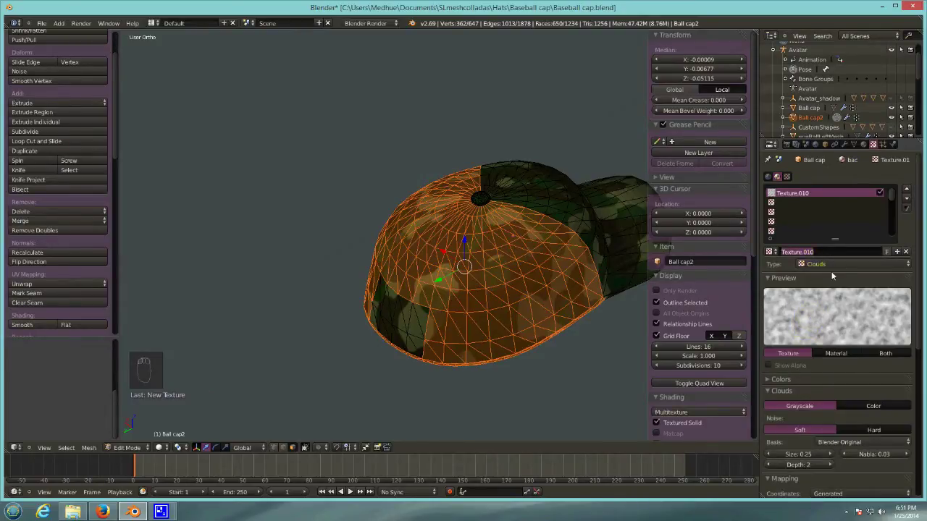
{"action": "type", "text": "back"}
{"action": "key", "text": "Return"}
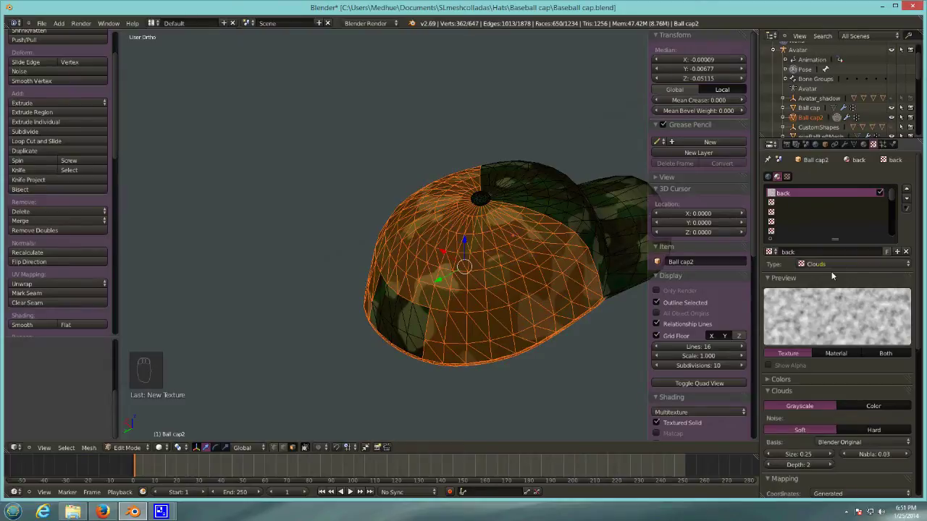
Step: Set the back texture's type to Image or Movie and load Baseball-cap.jpg as its image
{"action": "left_click", "coordinate": [829, 265]}
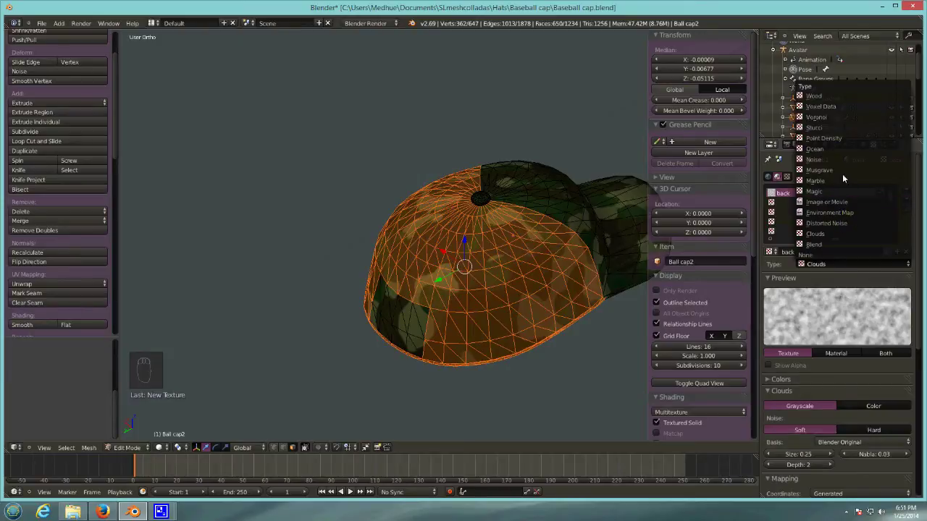
{"action": "left_click", "coordinate": [837, 203]}
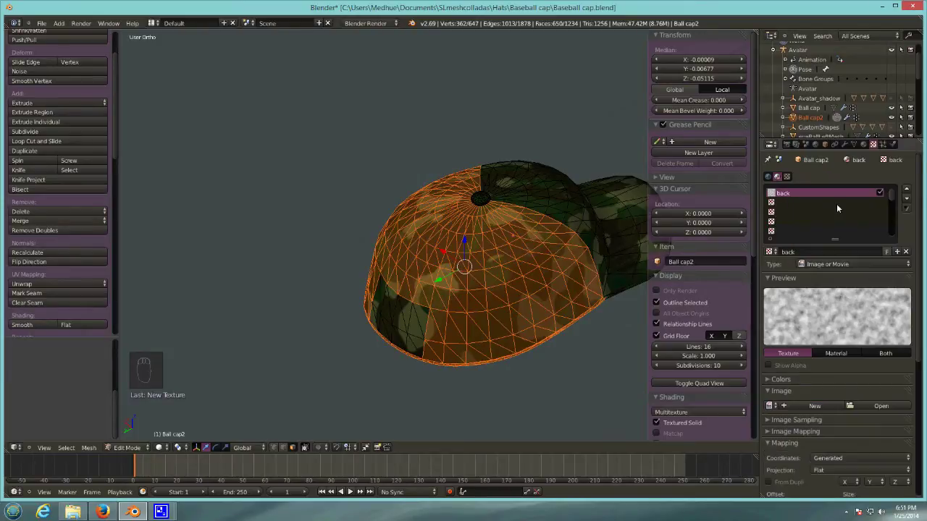
{"action": "left_click", "coordinate": [856, 409]}
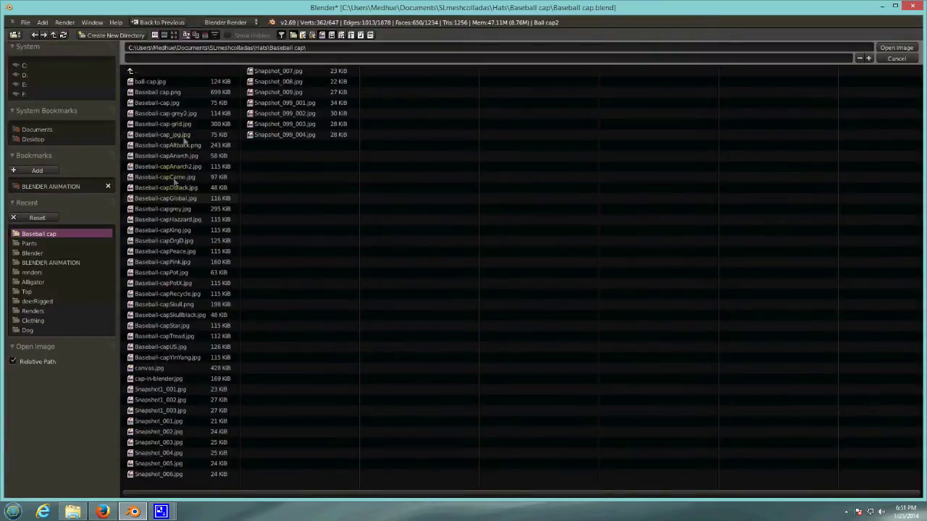
{"action": "left_click", "coordinate": [193, 103]}
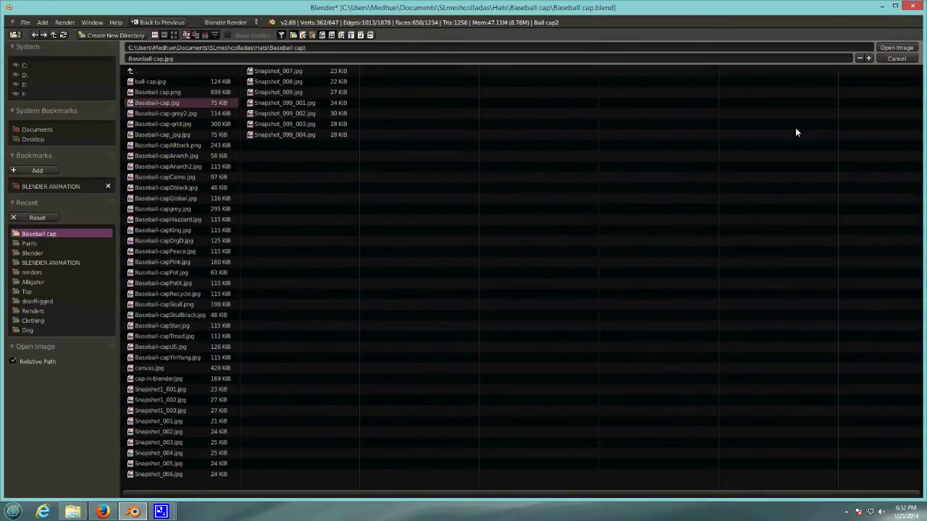
{"action": "left_click", "coordinate": [896, 48]}
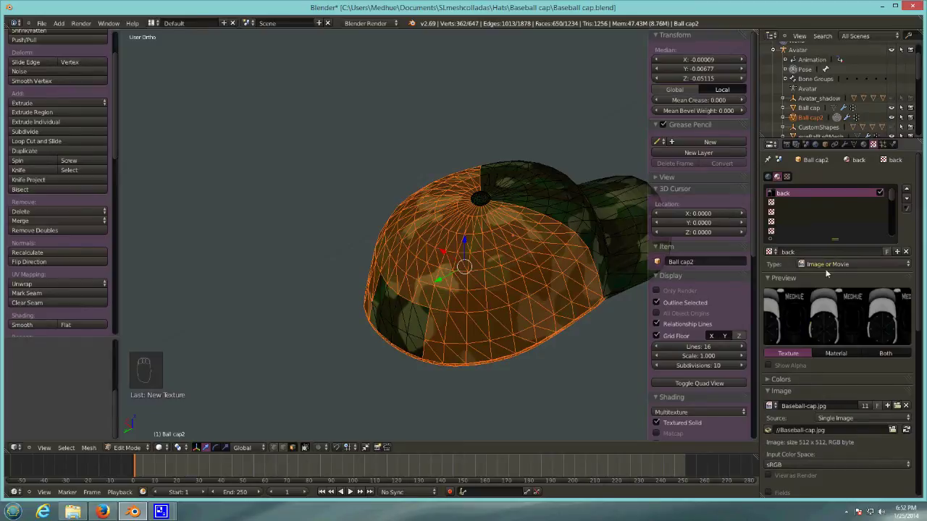
Step: Map the back texture by UV coordinates, using the UVMap layer
{"action": "scroll", "coordinate": [832, 334], "scroll_direction": "down", "scroll_amount": 5}
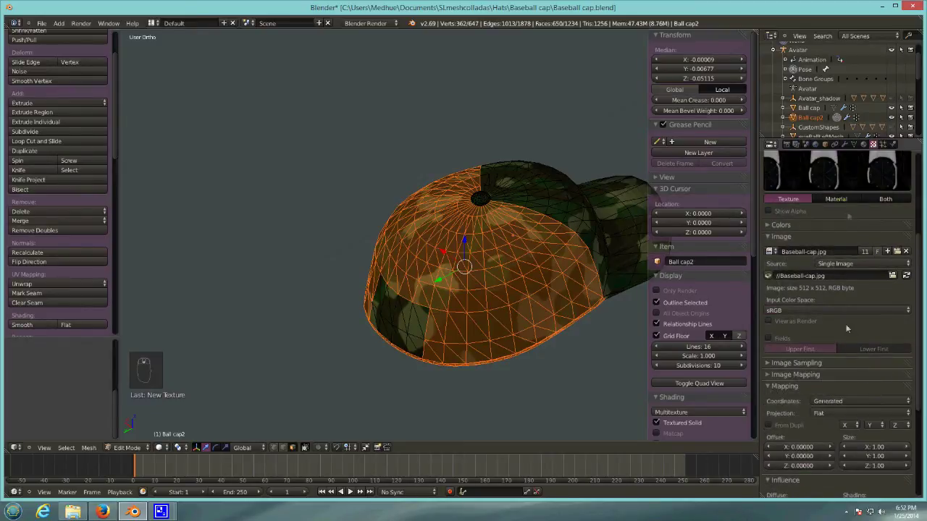
{"action": "scroll", "coordinate": [832, 359], "scroll_direction": "down", "scroll_amount": 2}
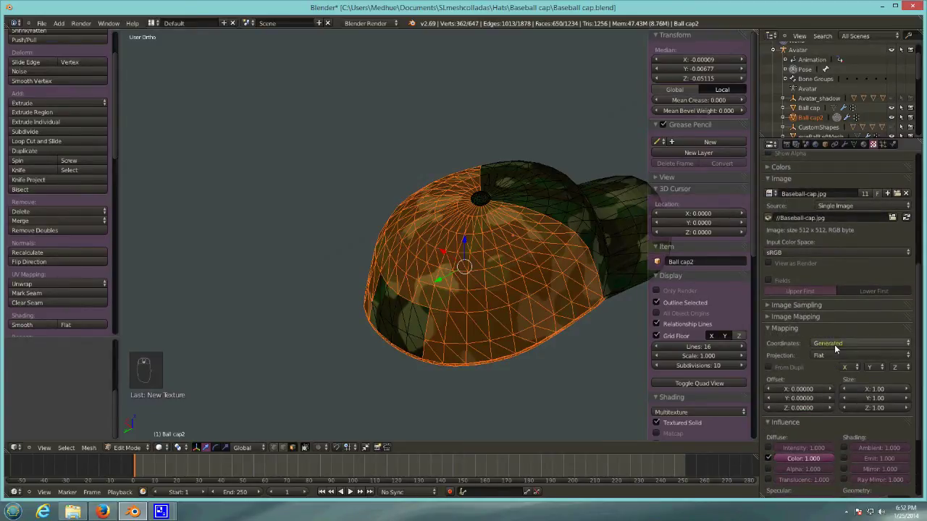
{"action": "left_click", "coordinate": [834, 344]}
{"action": "left_click", "coordinate": [832, 307]}
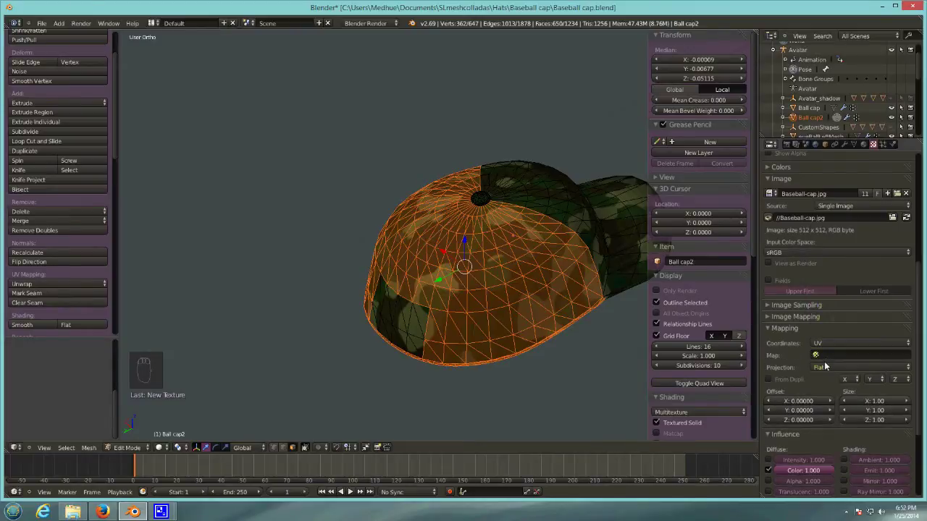
{"action": "left_click", "coordinate": [824, 356]}
{"action": "left_click", "coordinate": [821, 367]}
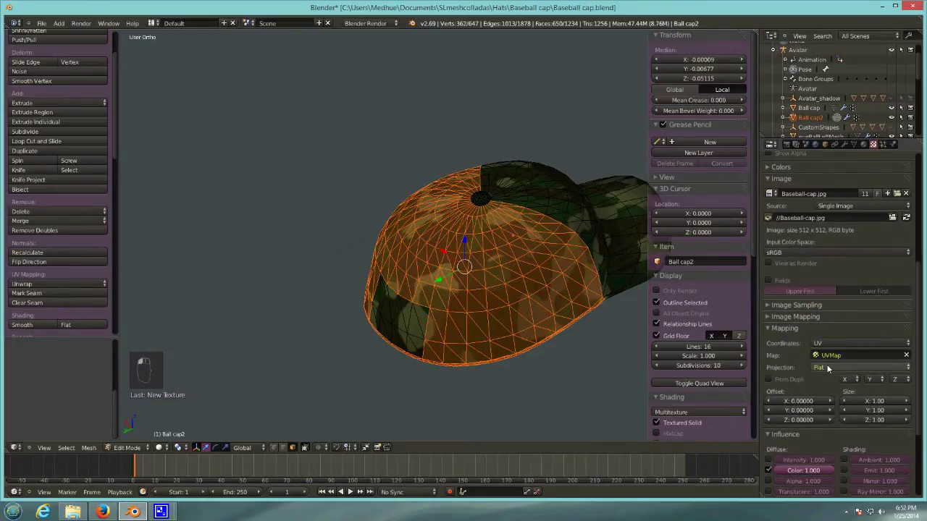
Step: Inspect the cap's camouflage texture from the rear and side in Object Mode, and return to Edit Mode
{"action": "key", "text": "KP_4"}
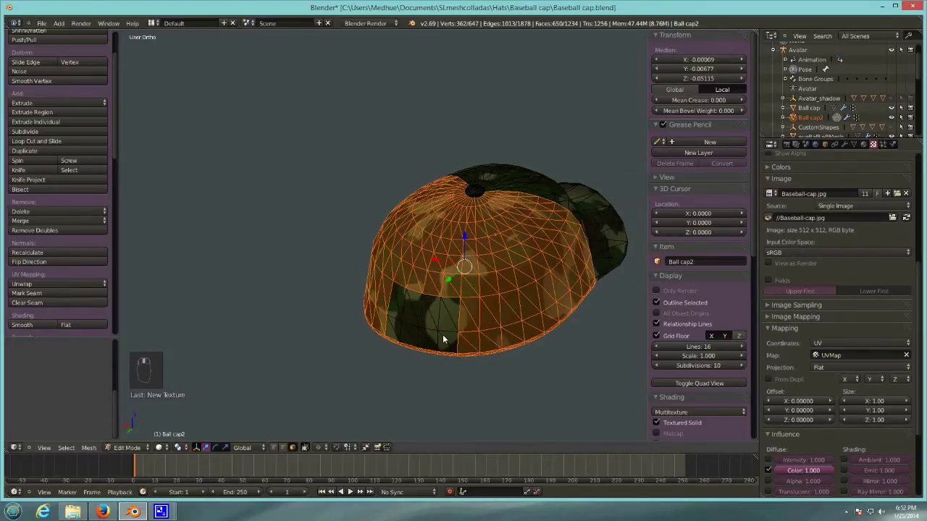
{"action": "key", "text": "KP_4"}
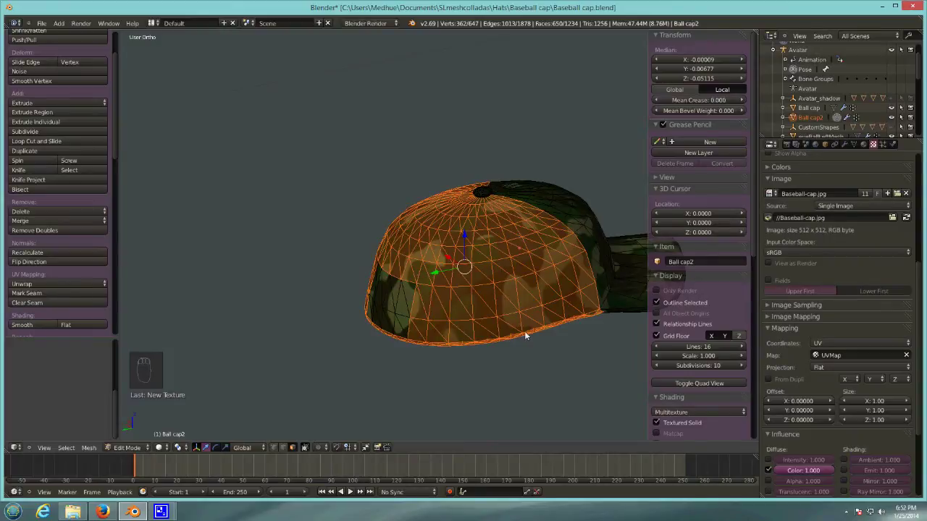
{"action": "scroll", "coordinate": [663, 304], "scroll_direction": "down", "scroll_amount": 5}
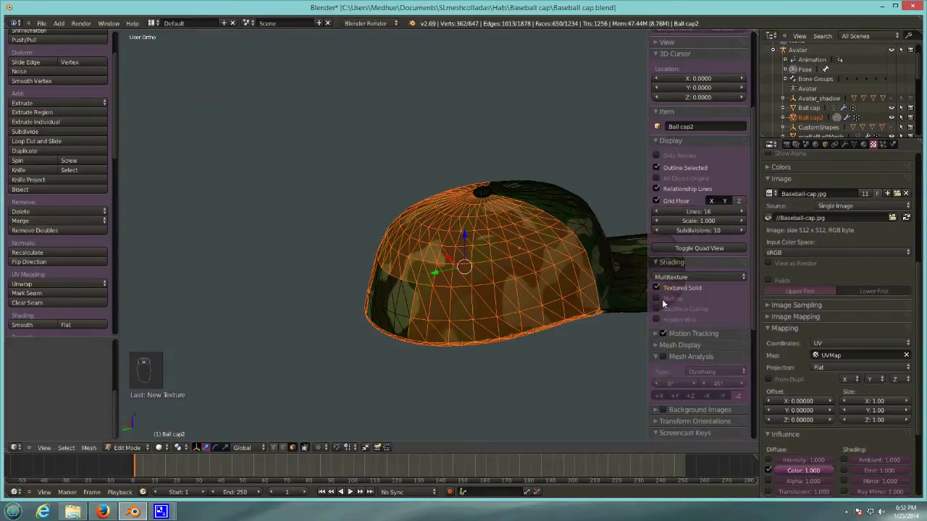
{"action": "left_click", "coordinate": [659, 262]}
{"action": "left_click", "coordinate": [659, 262]}
{"action": "left_click", "coordinate": [128, 447]}
{"action": "left_click", "coordinate": [130, 439]}
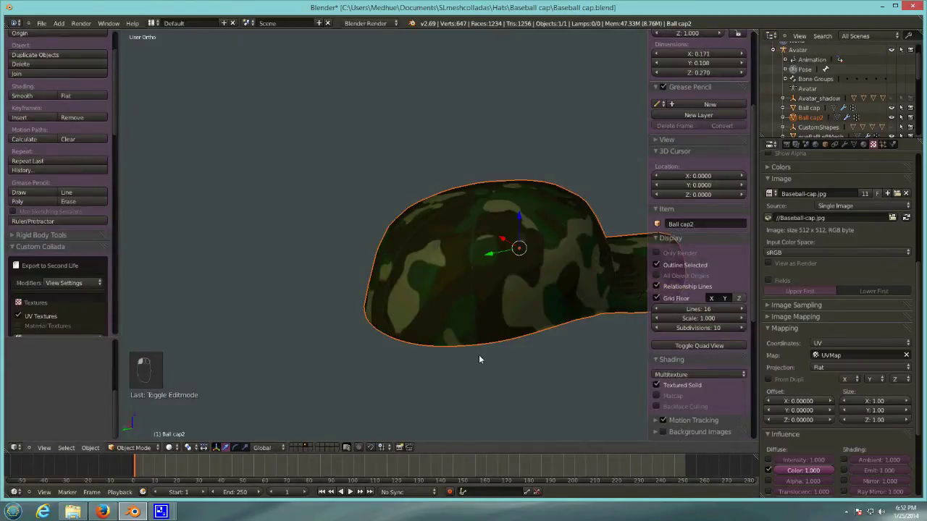
{"action": "middle_click_drag", "start_coordinate": [482, 355], "coordinate": [400, 349]}
{"action": "left_click", "coordinate": [133, 447]}
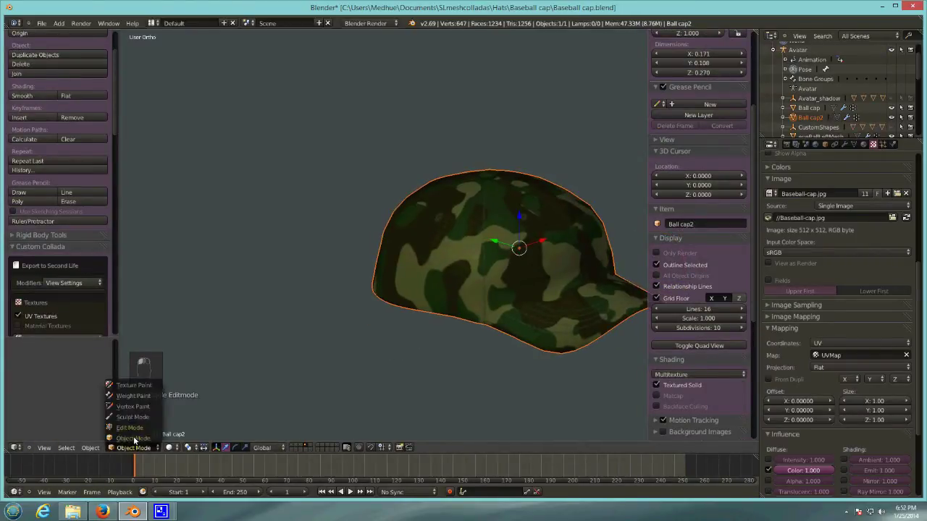
{"action": "left_click", "coordinate": [130, 428]}
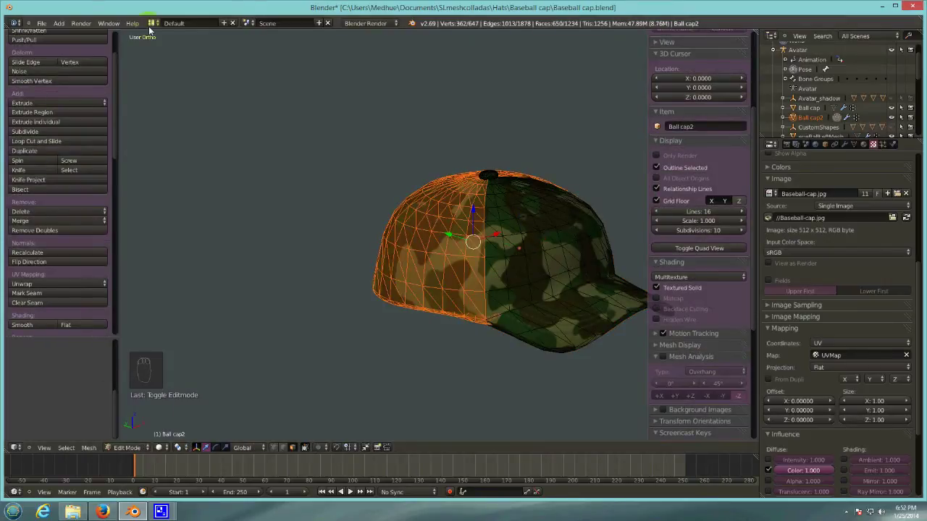
Step: In the UV Editing layout, select the whole cap mesh and assign the Baseball-cap.jpg image to its faces
{"action": "left_click", "coordinate": [151, 23]}
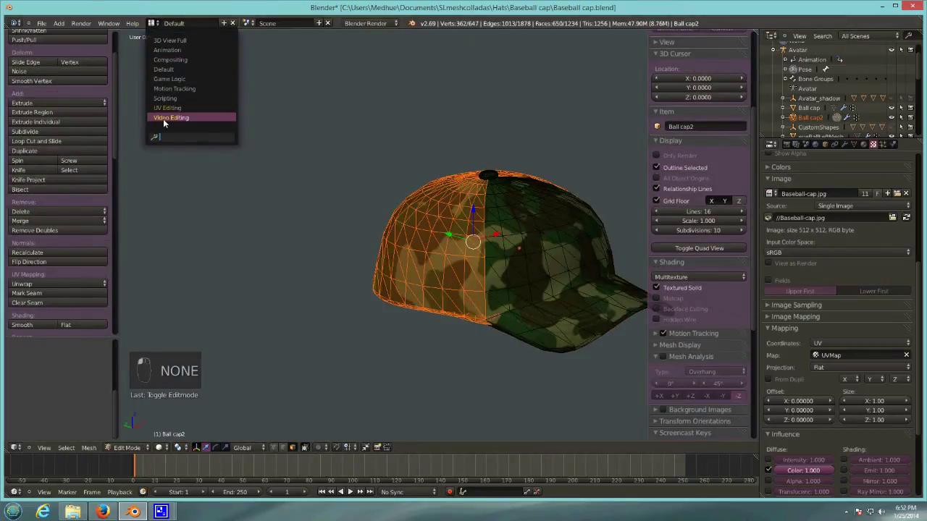
{"action": "left_click", "coordinate": [167, 108]}
{"action": "scroll", "coordinate": [288, 331], "scroll_direction": "up", "scroll_amount": 4}
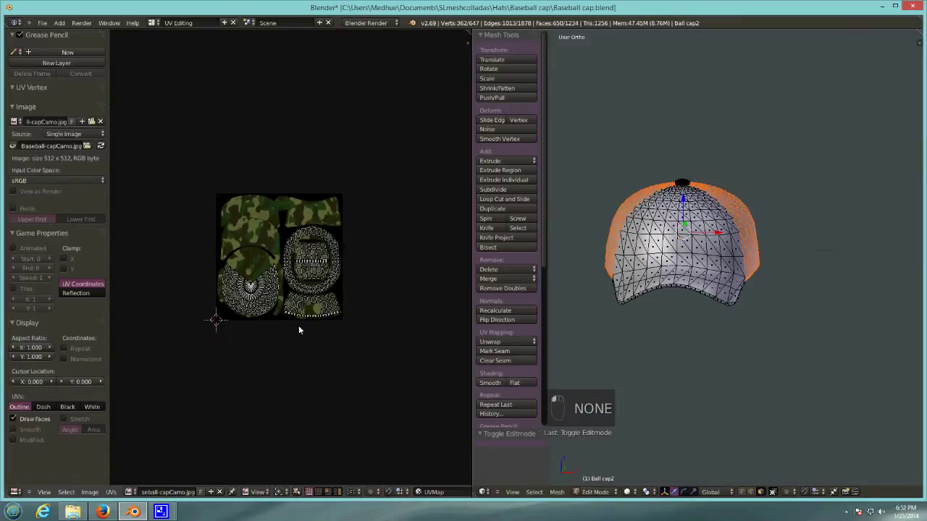
{"action": "mouse_move", "coordinate": [292, 298]}
{"action": "middle_mouse_down"}
{"action": "mouse_move", "coordinate": [303, 298]}
{"action": "mouse_move", "coordinate": [299, 310]}
{"action": "middle_mouse_up"}
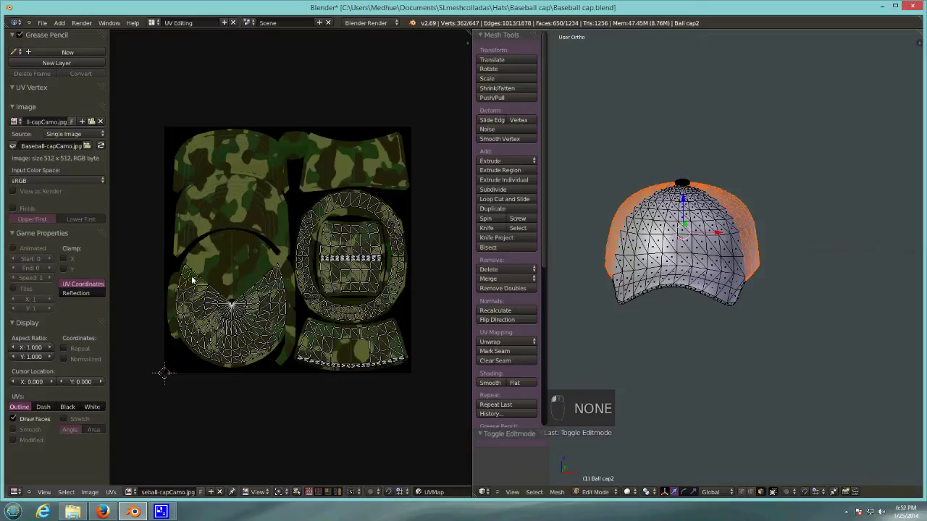
{"action": "left_click", "coordinate": [679, 234]}
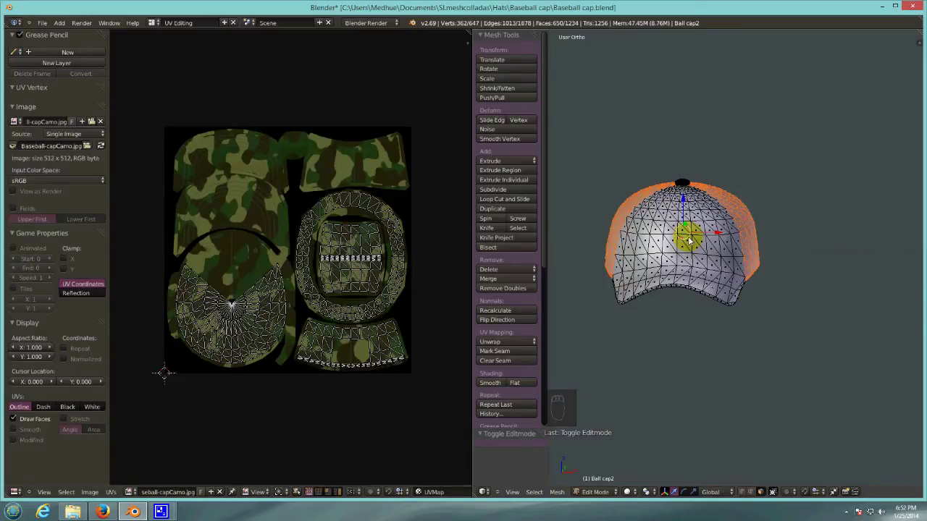
{"action": "key", "text": "a"}
{"action": "key", "text": "a"}
{"action": "key", "text": "a"}
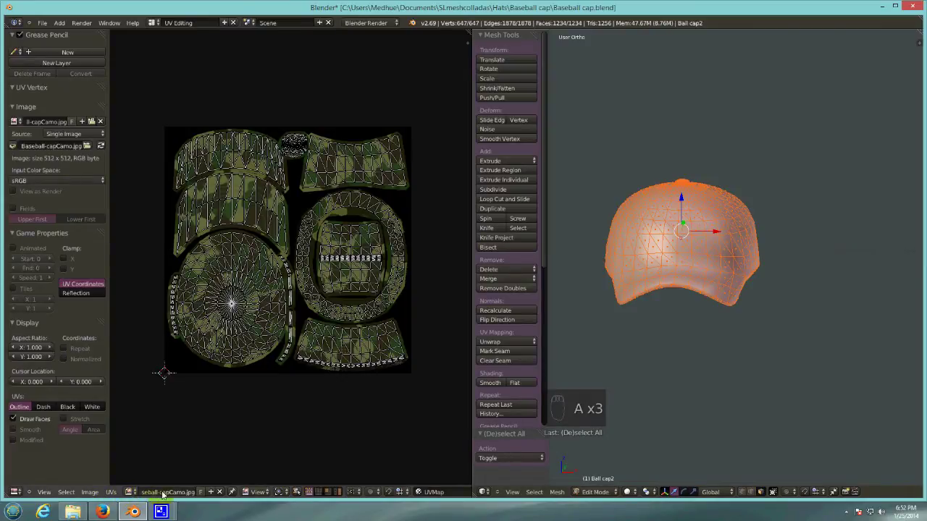
{"action": "left_click", "coordinate": [131, 494]}
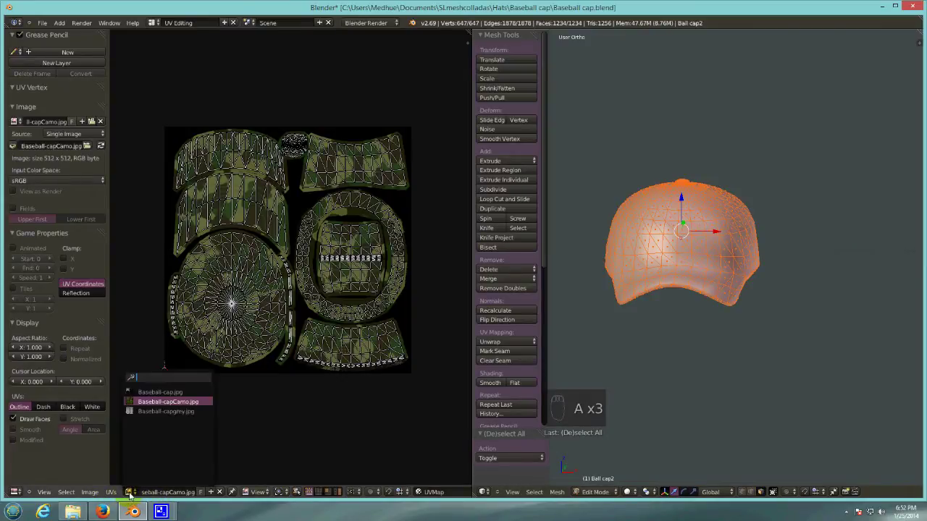
{"action": "left_click", "coordinate": [167, 392]}
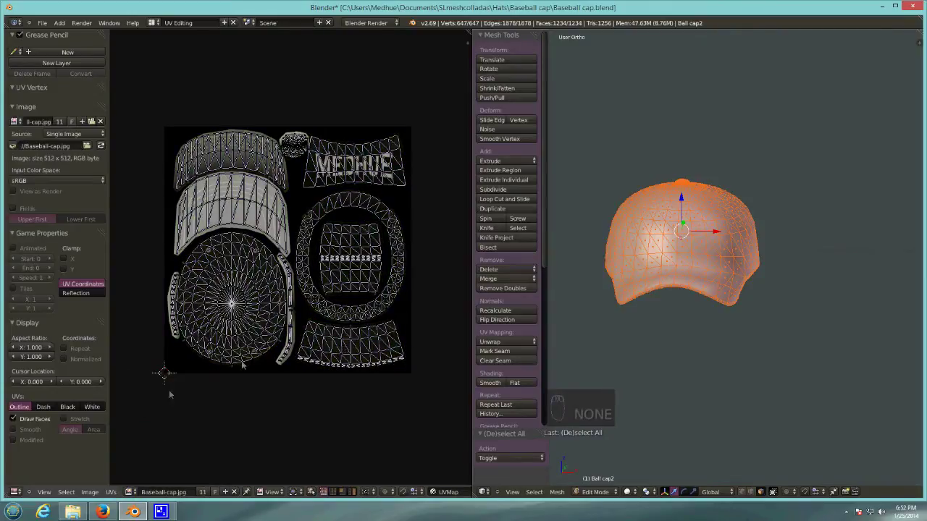
Step: Return to the Default layout and view the retextured cap in Object Mode
{"action": "left_click", "coordinate": [152, 22]}
{"action": "left_click", "coordinate": [164, 69]}
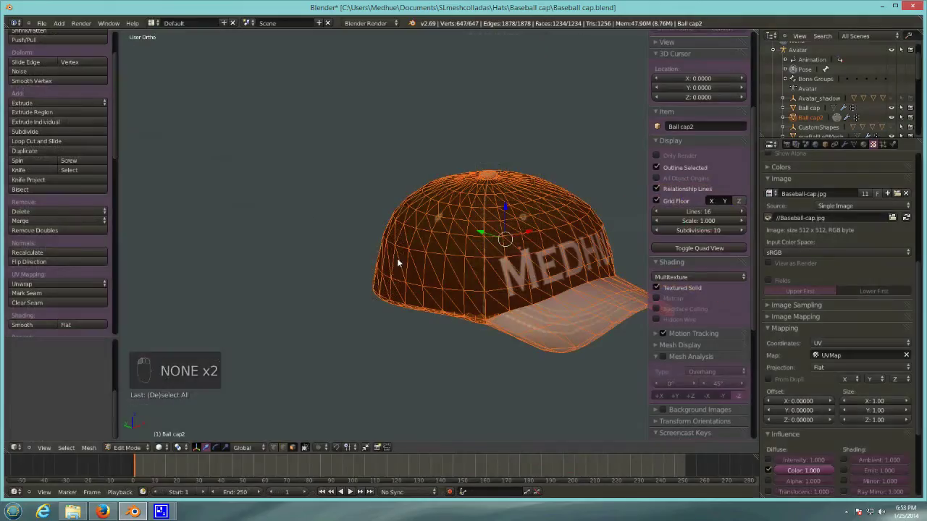
{"action": "key", "text": "Tab"}
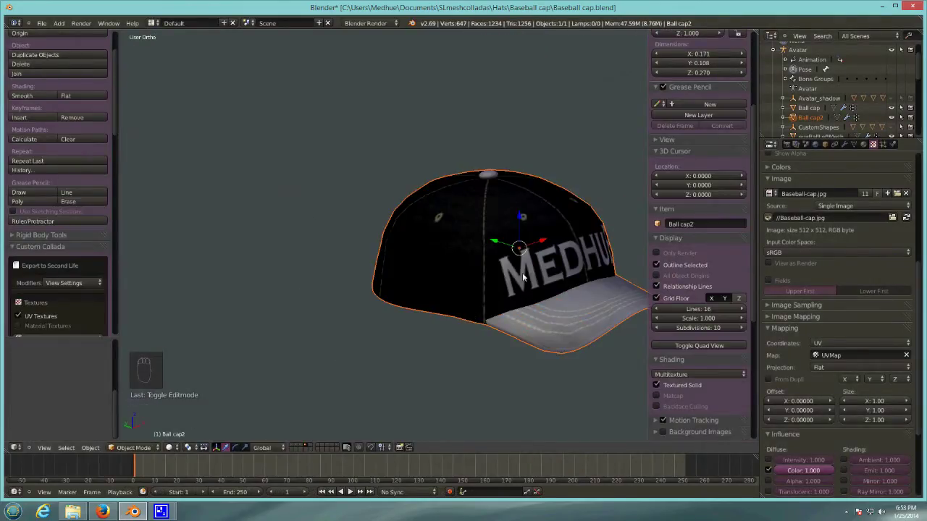
{"action": "middle_click_drag", "start_coordinate": [523, 275], "coordinate": [444, 314]}
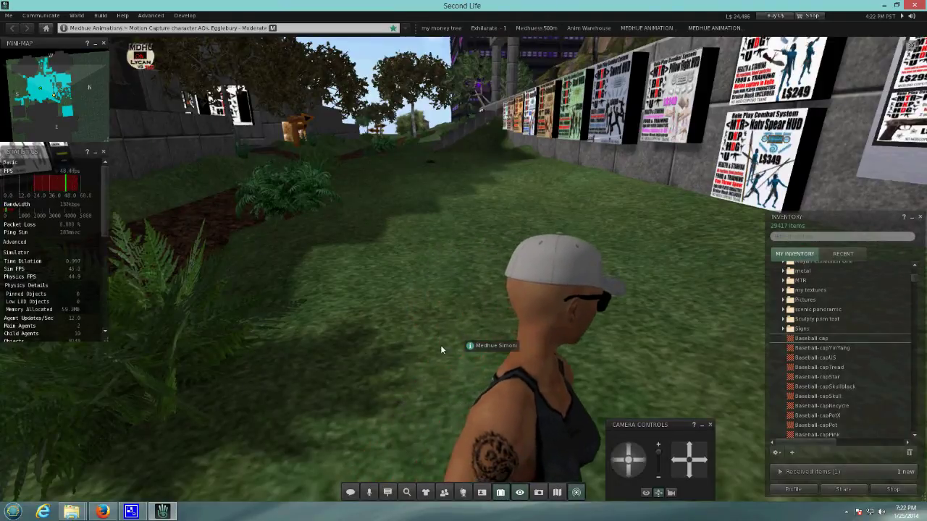
Step: In Second Life, open the avatar's worn cap for editing, move the build window aside and bring the camera close to the cap's front
{"action": "right_click", "coordinate": [519, 267]}
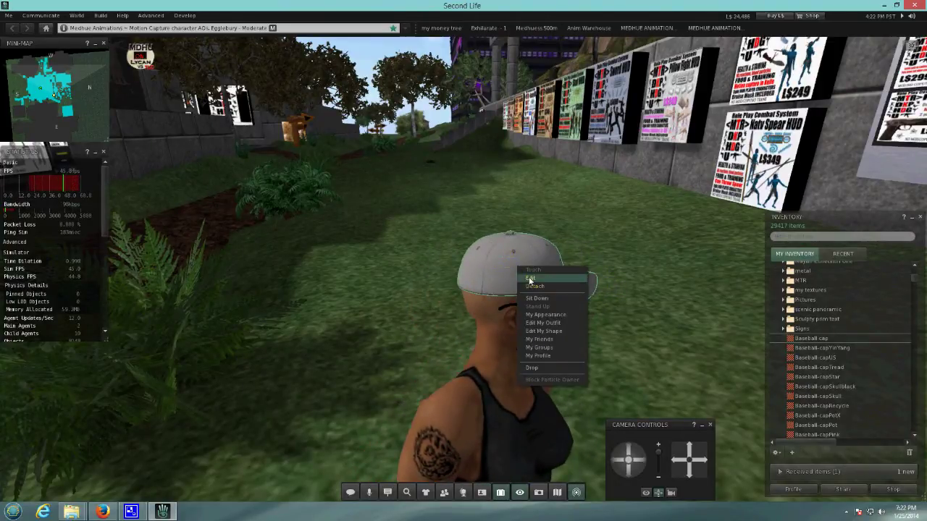
{"action": "left_click", "coordinate": [530, 279]}
{"action": "left_click_drag", "start_coordinate": [760, 124], "coordinate": [323, 131]}
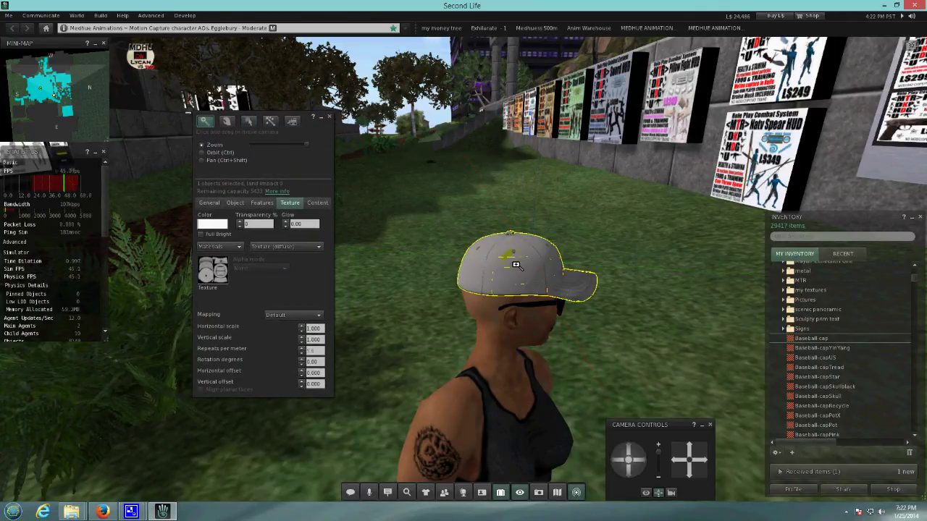
{"action": "left_click", "coordinate": [463, 269], "text": "alt"}
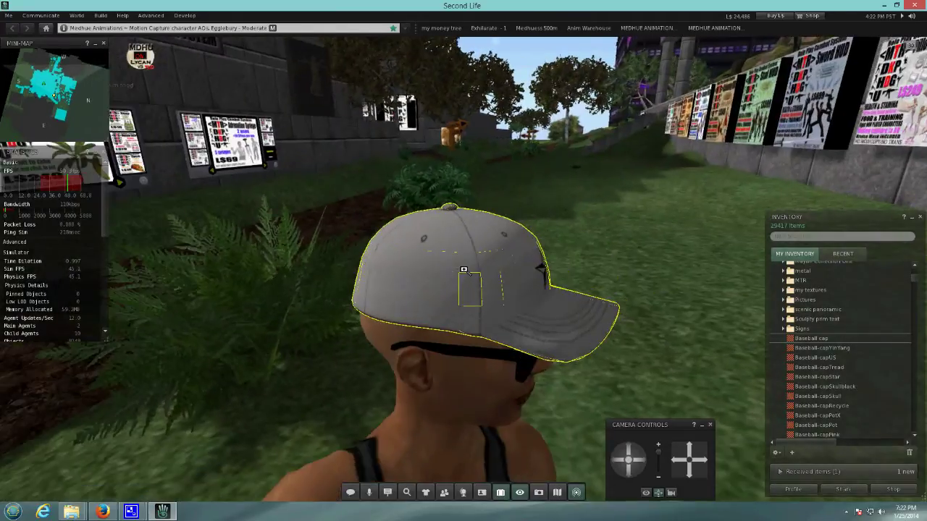
{"action": "left_click_drag", "start_coordinate": [463, 269], "coordinate": [377, 290], "text": "alt"}
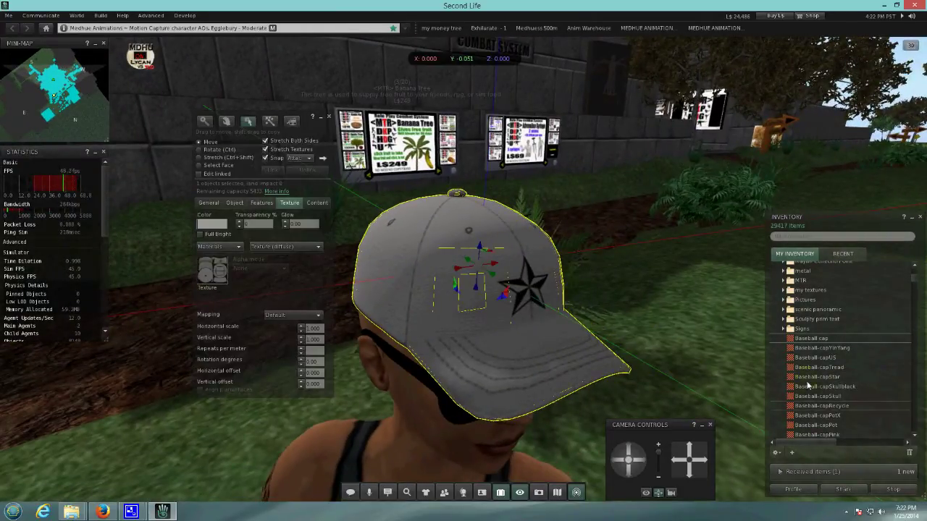
Step: Try the Baseball-capUS, Baseball-capTread and Baseball-capSkullblack inventory textures on the worn cap
{"action": "left_click_drag", "start_coordinate": [822, 360], "coordinate": [218, 275]}
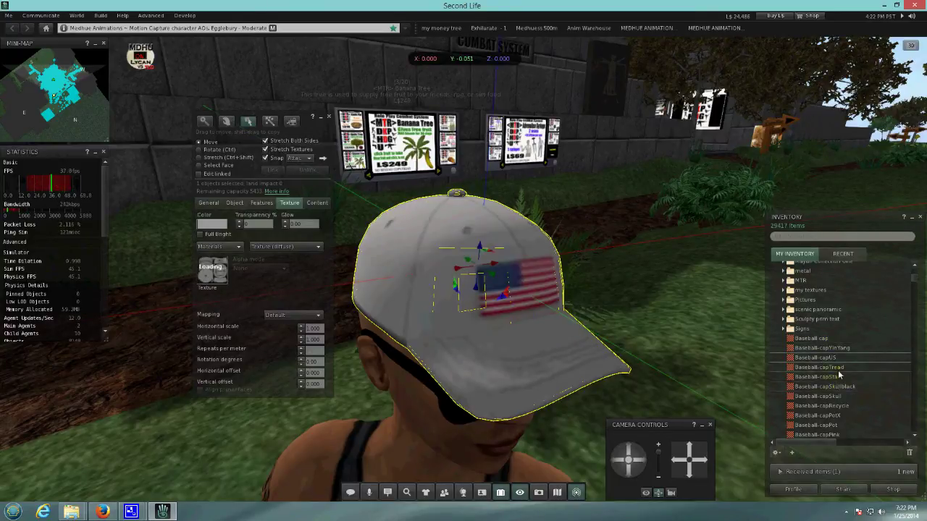
{"action": "scroll", "coordinate": [840, 378], "scroll_direction": "down", "scroll_amount": 1}
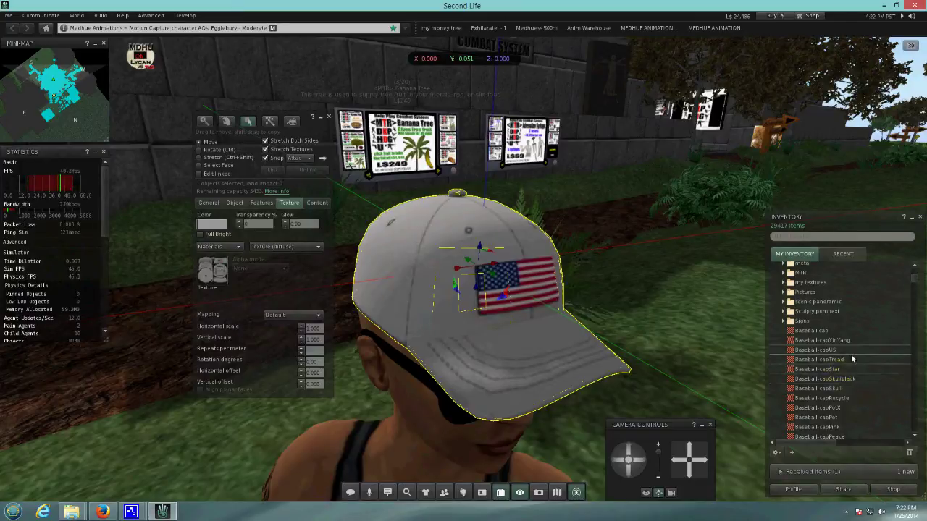
{"action": "left_click_drag", "start_coordinate": [834, 367], "coordinate": [215, 276]}
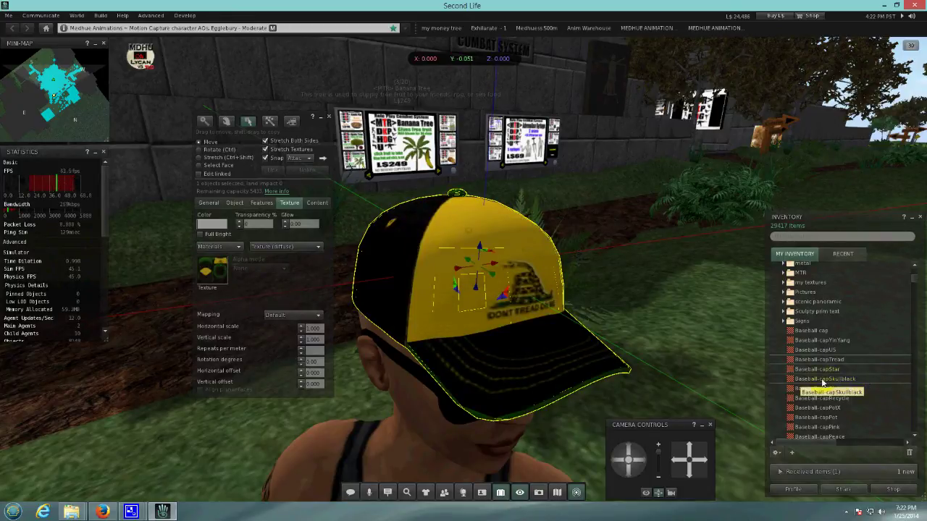
{"action": "left_click_drag", "start_coordinate": [830, 381], "coordinate": [217, 280]}
Step: Apply the Baseball-capPeace texture from the inventory to the worn cap
{"action": "scroll", "coordinate": [866, 398], "scroll_direction": "down", "scroll_amount": 3}
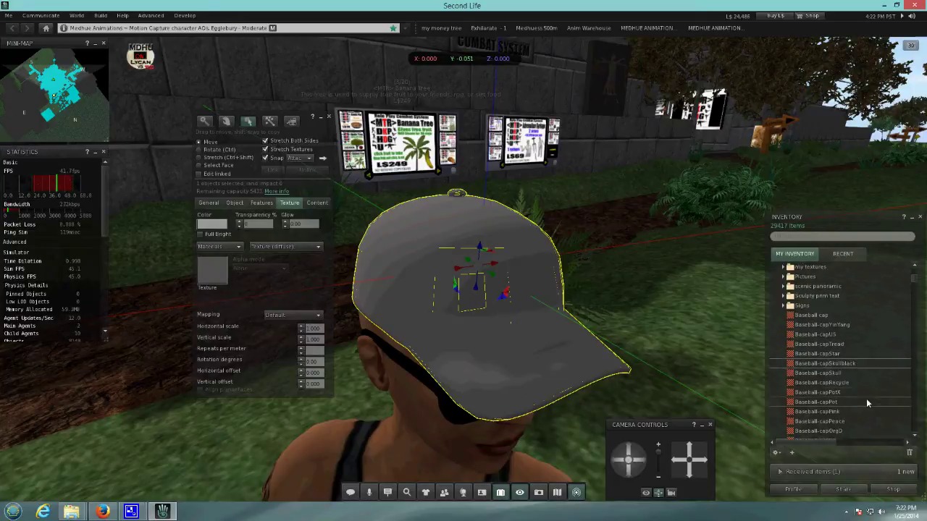
{"action": "scroll", "coordinate": [866, 398], "scroll_direction": "down", "scroll_amount": 1}
{"action": "left_click_drag", "start_coordinate": [822, 367], "coordinate": [216, 276]}
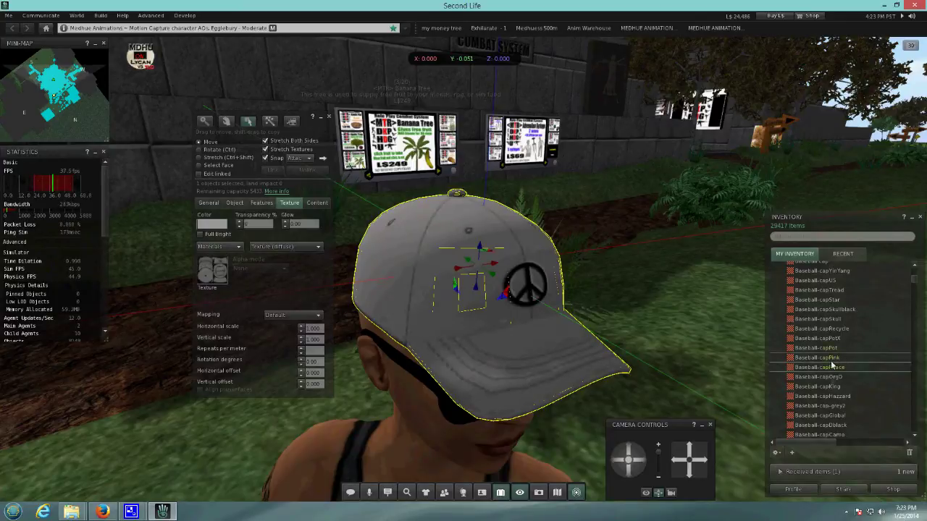
{"action": "scroll", "coordinate": [829, 367], "scroll_direction": "down", "scroll_amount": 1}
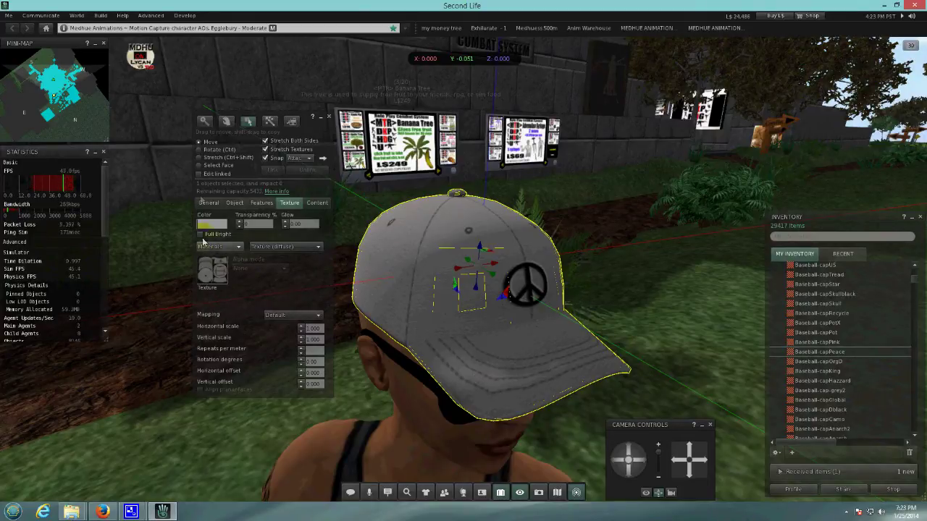
Step: Tint the whole worn cap light blue with RGB 128, 128, 255, after trying red
{"action": "left_click", "coordinate": [199, 166]}
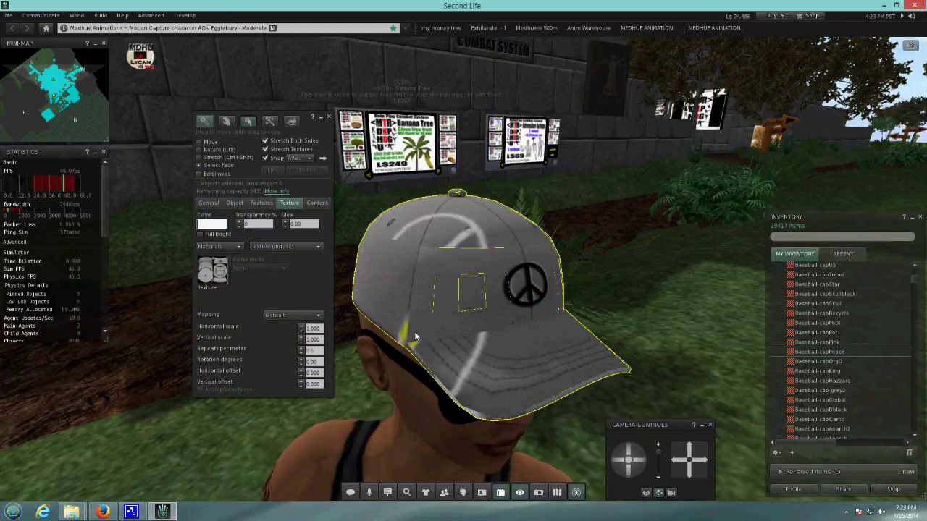
{"action": "left_click", "coordinate": [199, 141]}
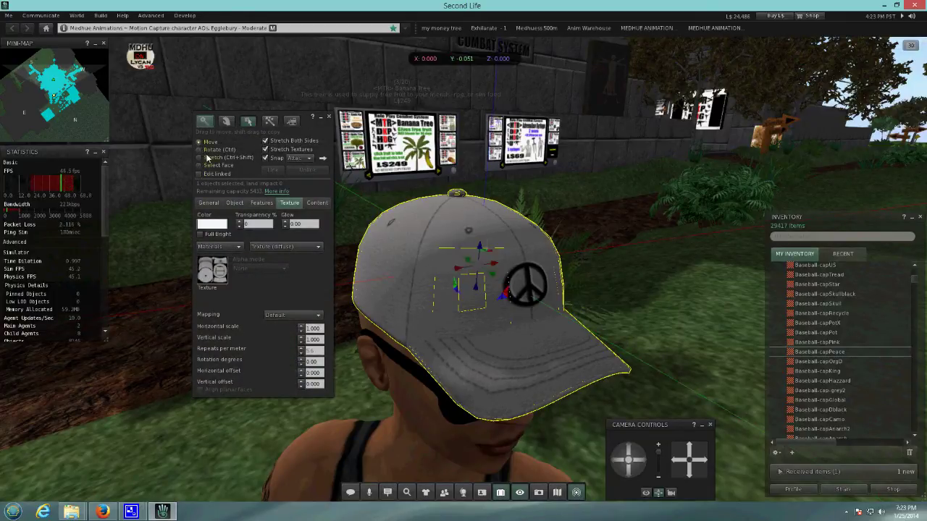
{"action": "left_click", "coordinate": [213, 224]}
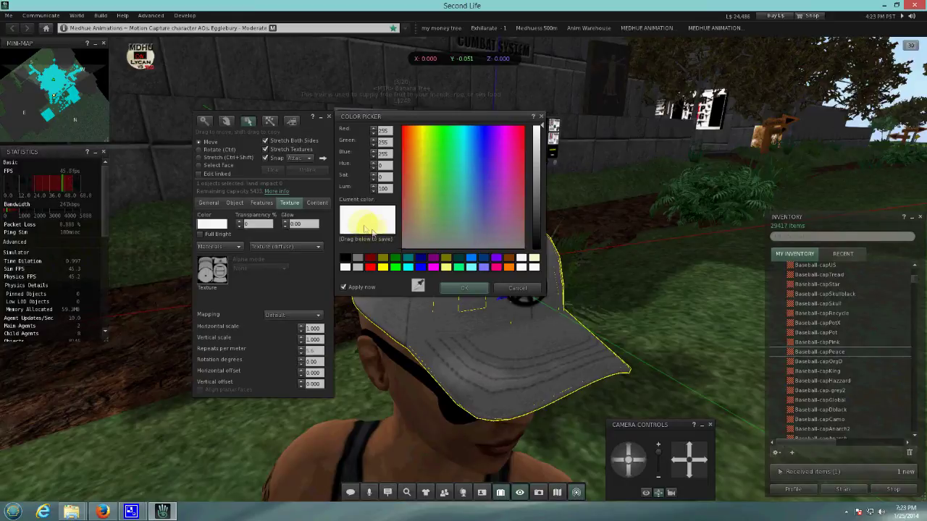
{"action": "left_click", "coordinate": [370, 267]}
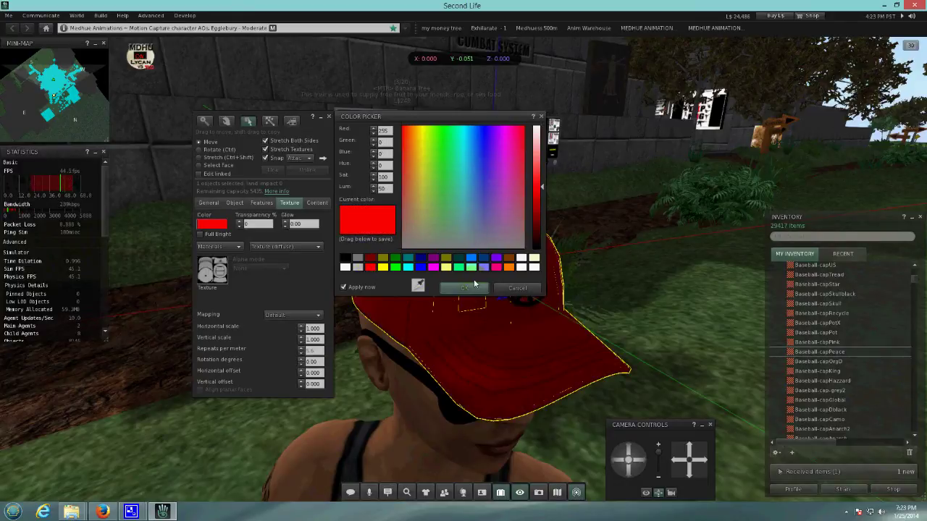
{"action": "left_click", "coordinate": [474, 267]}
{"action": "left_click", "coordinate": [484, 268]}
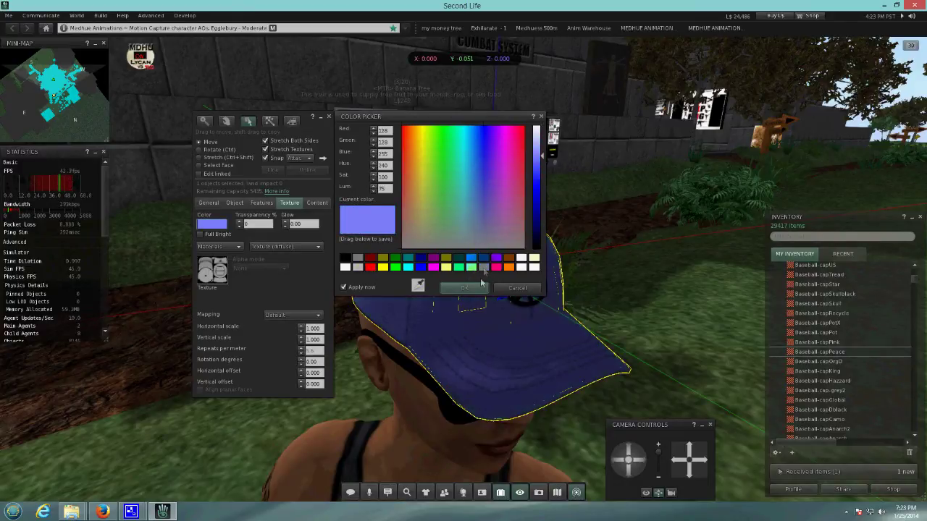
{"action": "left_click", "coordinate": [464, 287]}
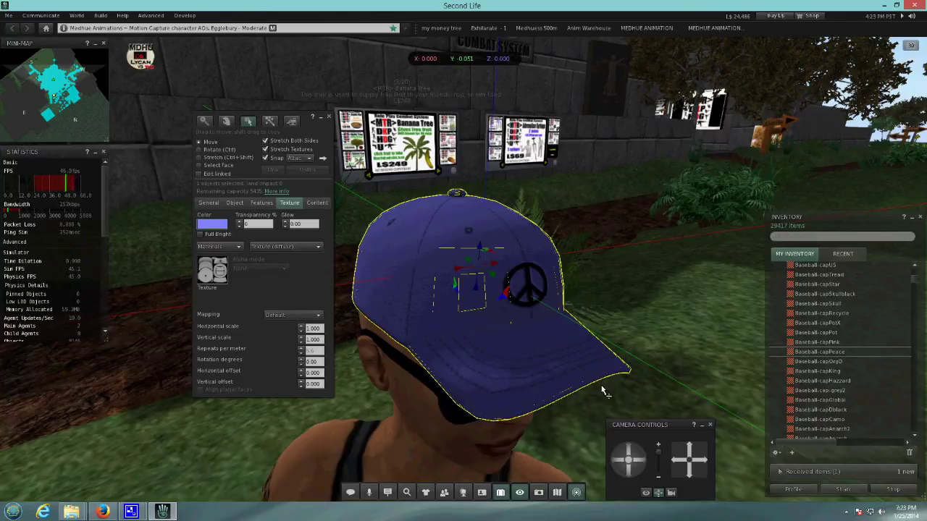
Step: Select only the cap's rear crown face and tint it magenta
{"action": "left_click", "coordinate": [200, 166]}
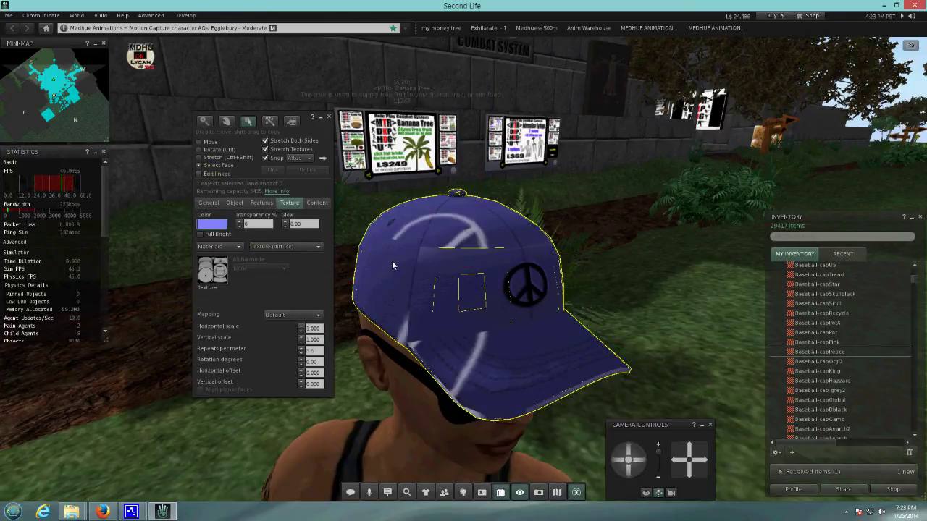
{"action": "left_click", "coordinate": [392, 265]}
{"action": "left_click", "coordinate": [217, 226]}
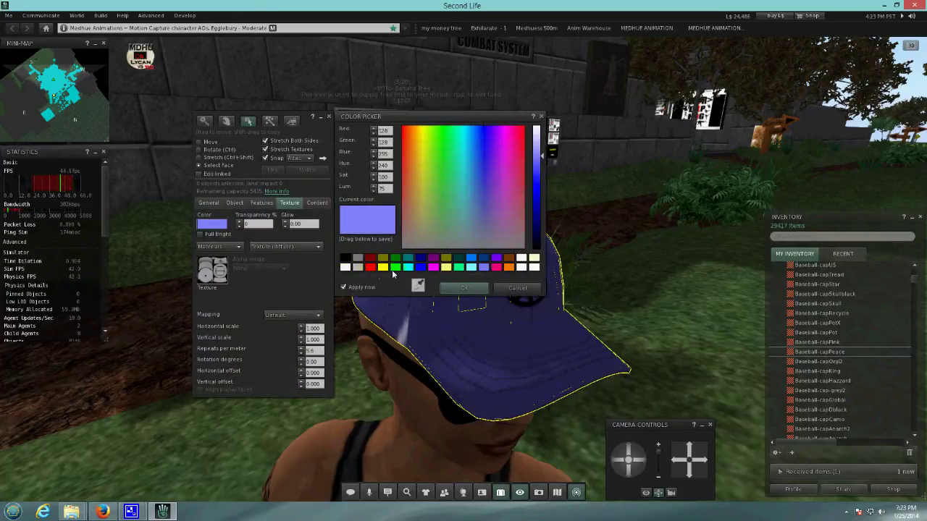
{"action": "left_click", "coordinate": [433, 267]}
{"action": "left_click", "coordinate": [458, 287]}
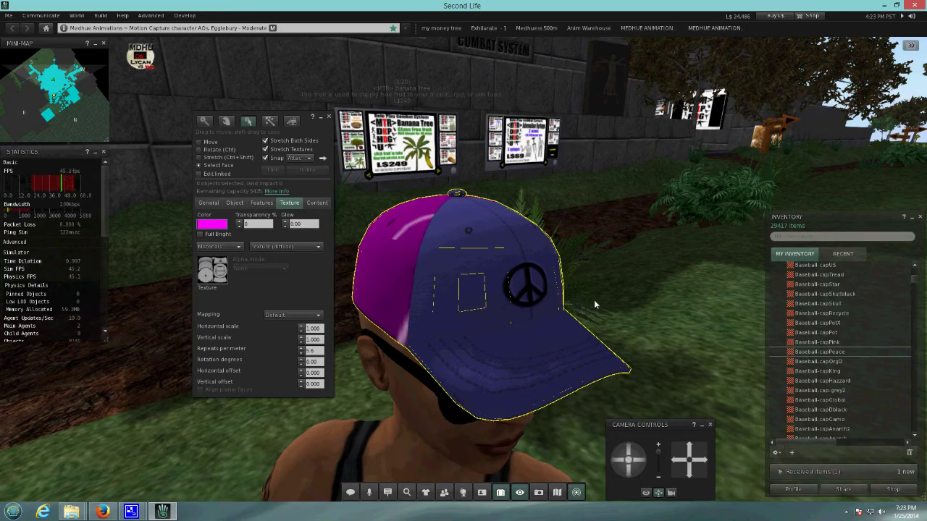
Step: Select the top face of the cap's brim and tint it bright green
{"action": "left_click_drag", "start_coordinate": [619, 461], "coordinate": [619, 462]}
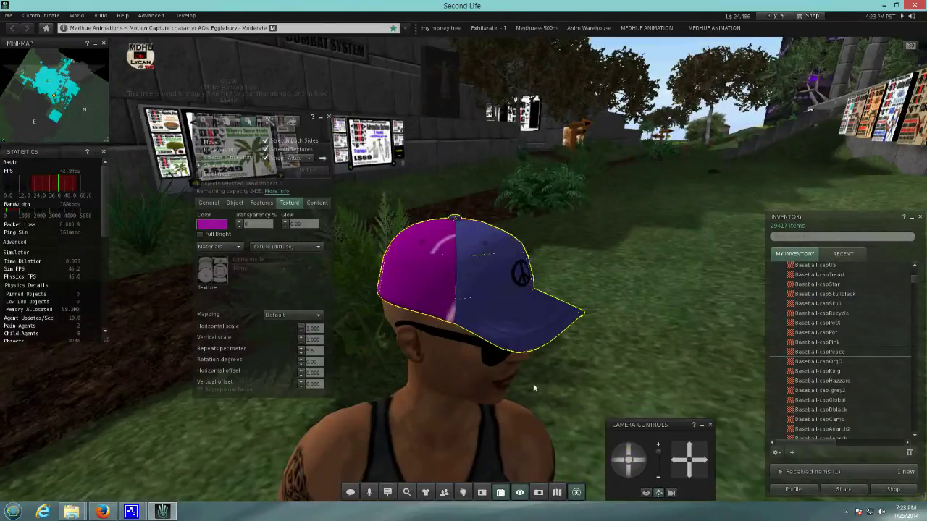
{"action": "left_click", "coordinate": [521, 316]}
{"action": "left_click", "coordinate": [215, 224]}
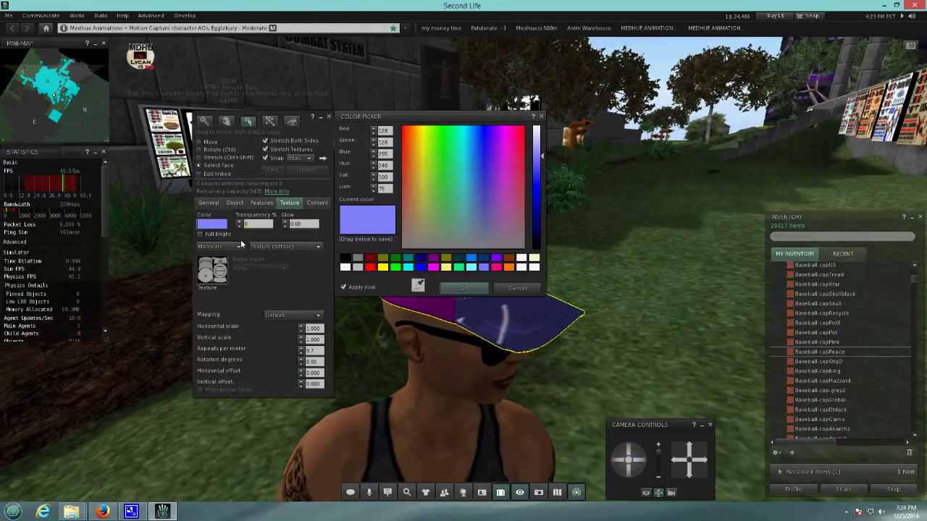
{"action": "left_click", "coordinate": [396, 267]}
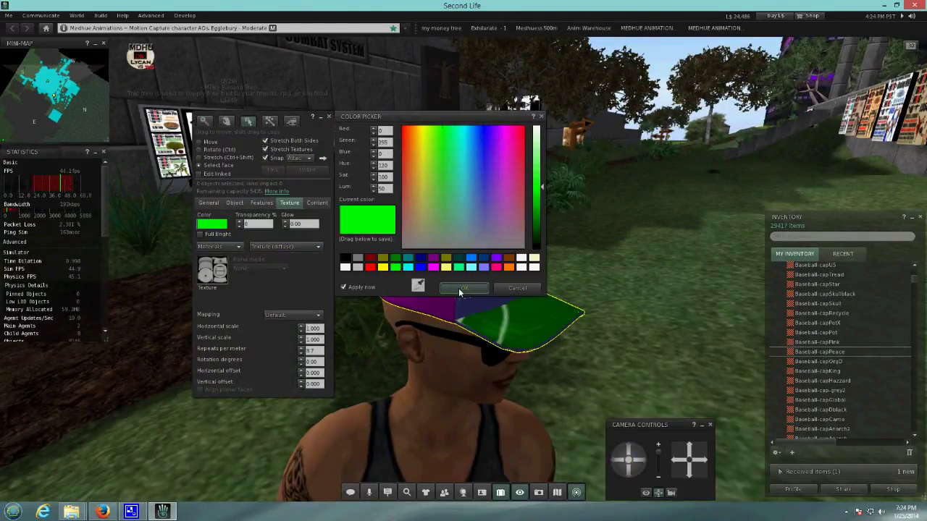
{"action": "left_click", "coordinate": [462, 288]}
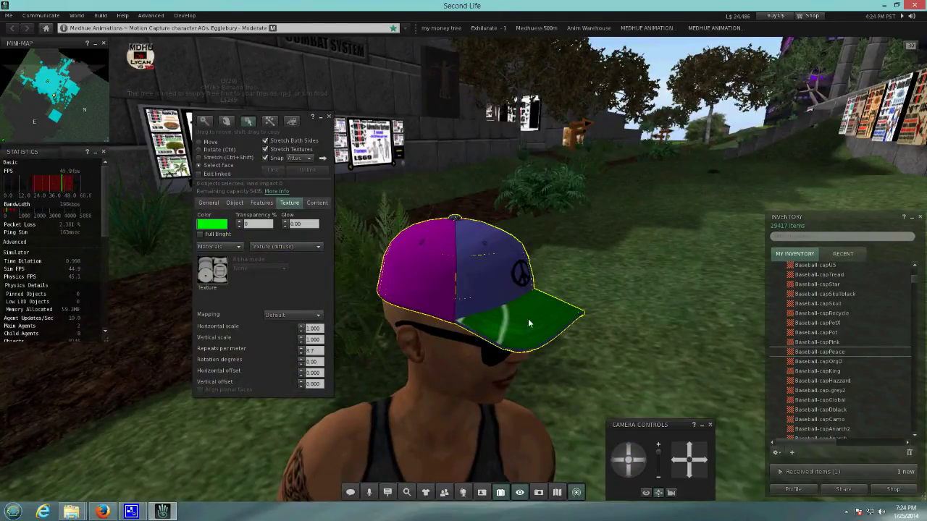
Step: Select the small button on the crown of the cap and tint it orange
{"action": "left_click", "coordinate": [455, 216], "text": "shift"}
{"action": "left_click", "coordinate": [211, 223]}
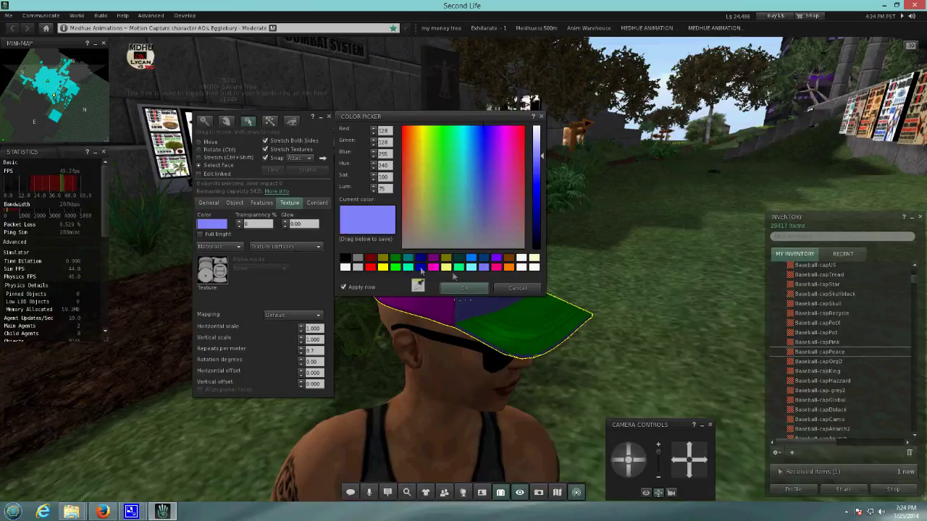
{"action": "left_click", "coordinate": [508, 268]}
{"action": "left_click", "coordinate": [464, 288]}
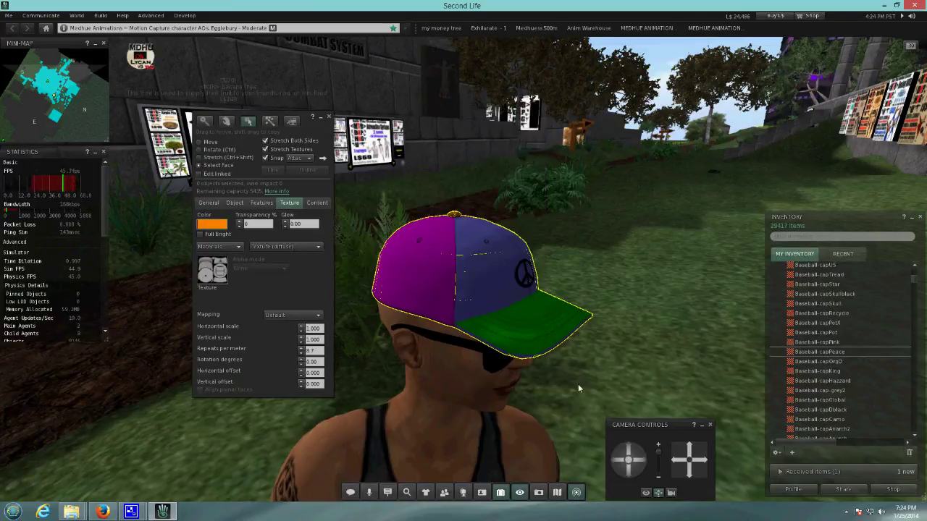
Step: View the cap from below and tint the underside of the brim orange
{"action": "left_click_drag", "start_coordinate": [629, 470], "coordinate": [629, 469]}
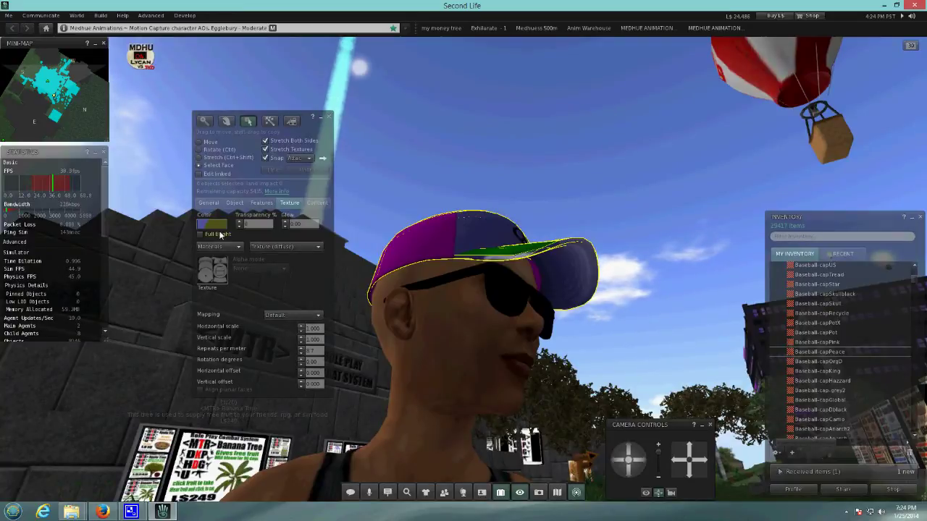
{"action": "left_click", "coordinate": [214, 225]}
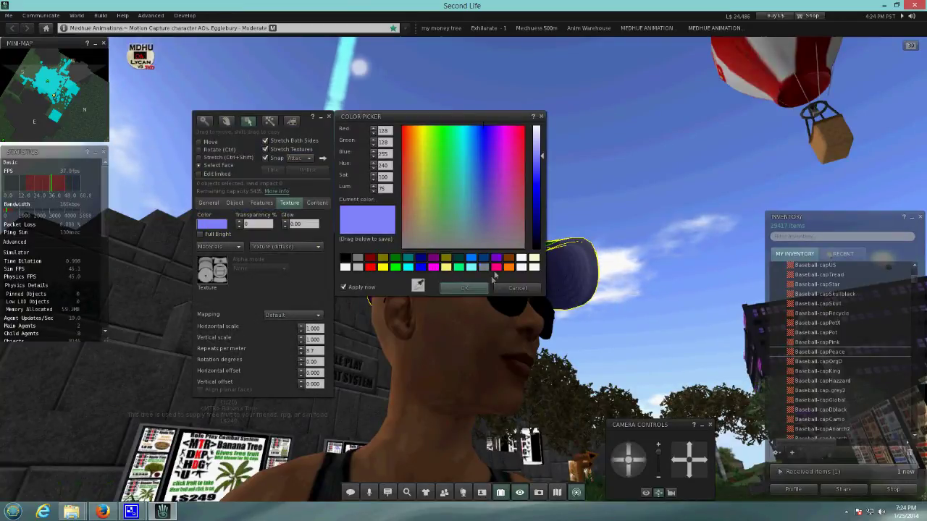
{"action": "left_click", "coordinate": [508, 267]}
{"action": "left_click", "coordinate": [464, 287]}
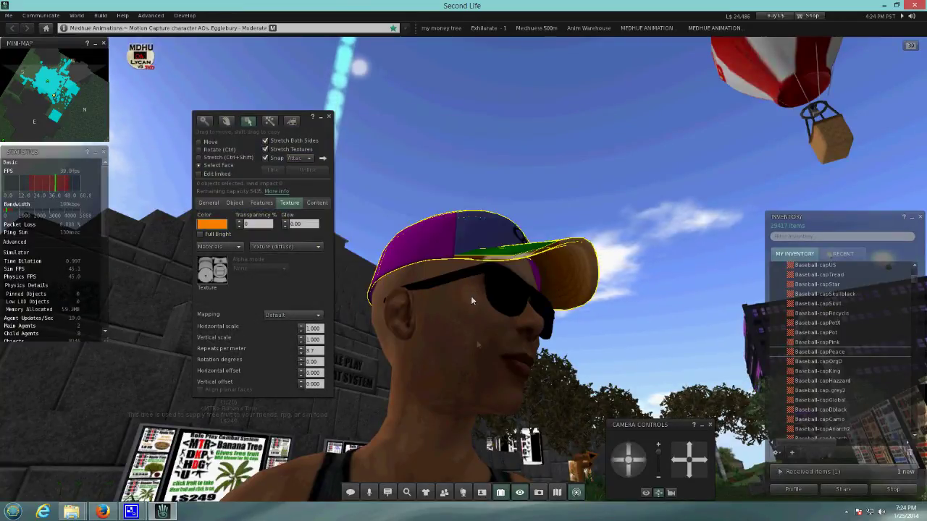
Step: Return to a view from above, check the crown faces, and tint the brim's top face red
{"action": "left_click_drag", "start_coordinate": [630, 448], "coordinate": [641, 463]}
{"action": "left_click_drag", "start_coordinate": [641, 462], "coordinate": [641, 461]}
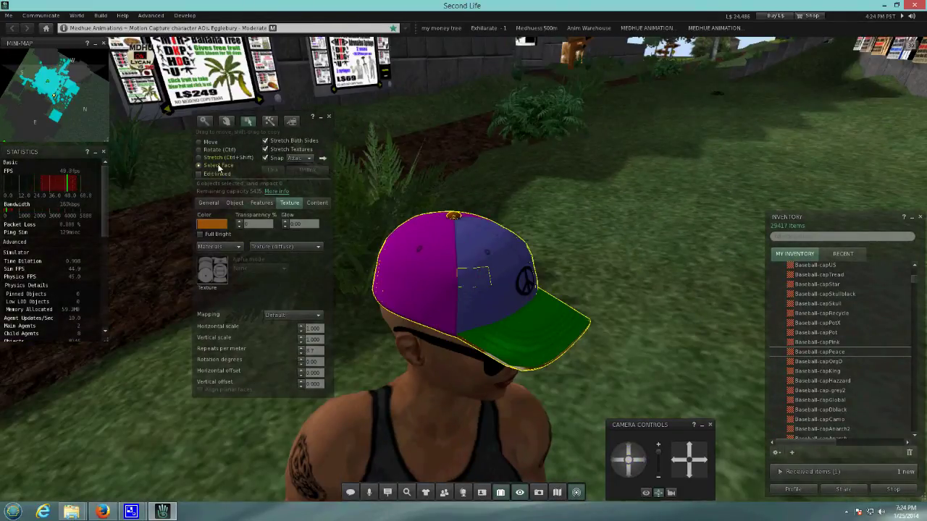
{"action": "left_click", "coordinate": [438, 291]}
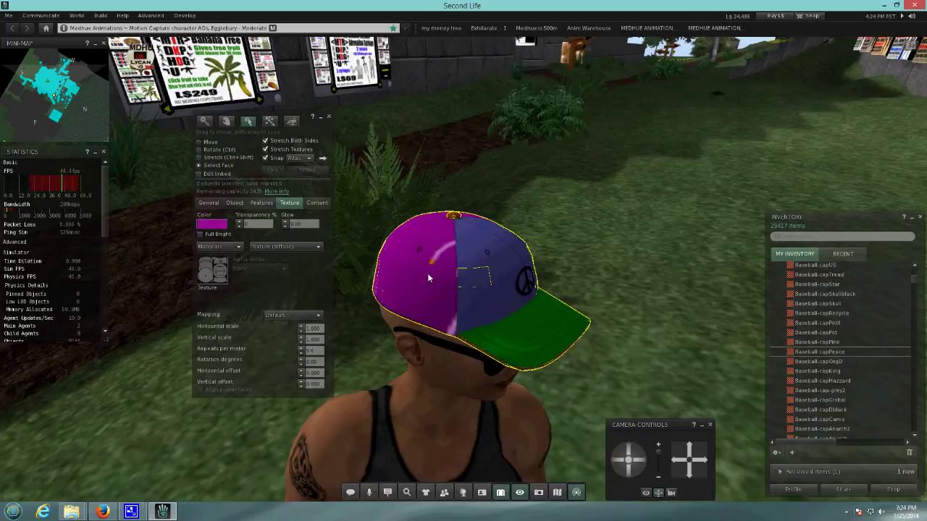
{"action": "left_click", "coordinate": [480, 255]}
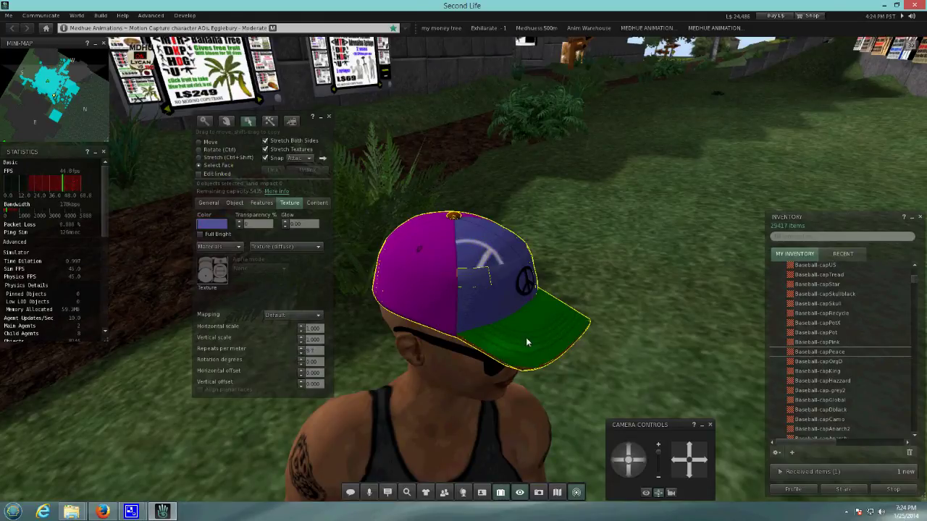
{"action": "left_click", "coordinate": [544, 330]}
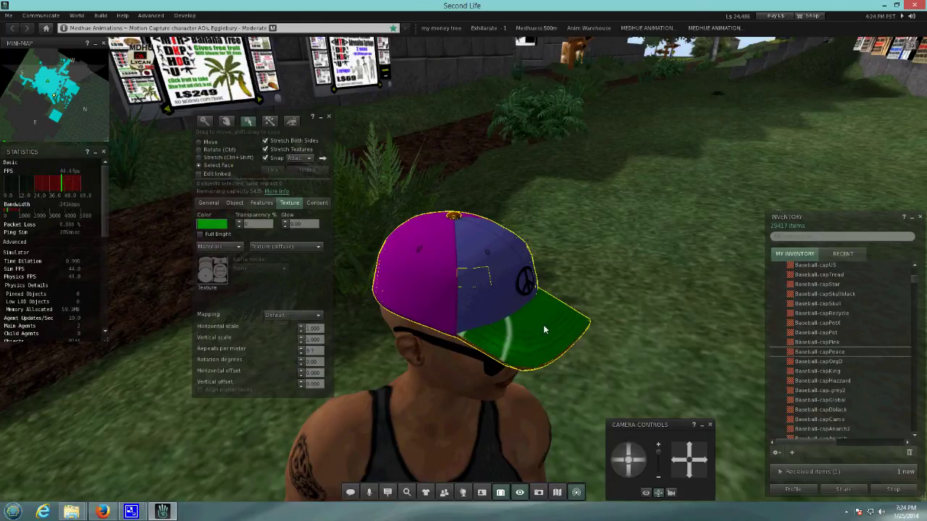
{"action": "left_click", "coordinate": [211, 223]}
{"action": "left_click", "coordinate": [370, 267]}
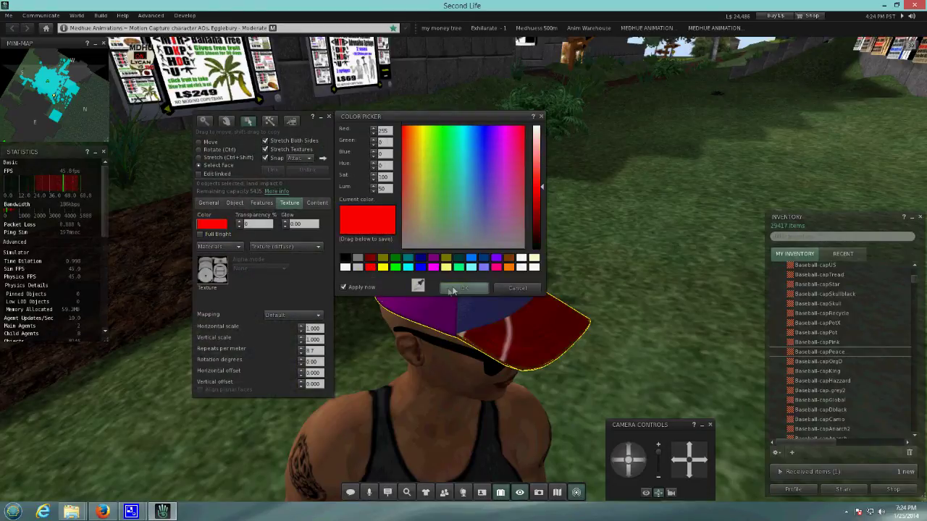
{"action": "left_click", "coordinate": [464, 288]}
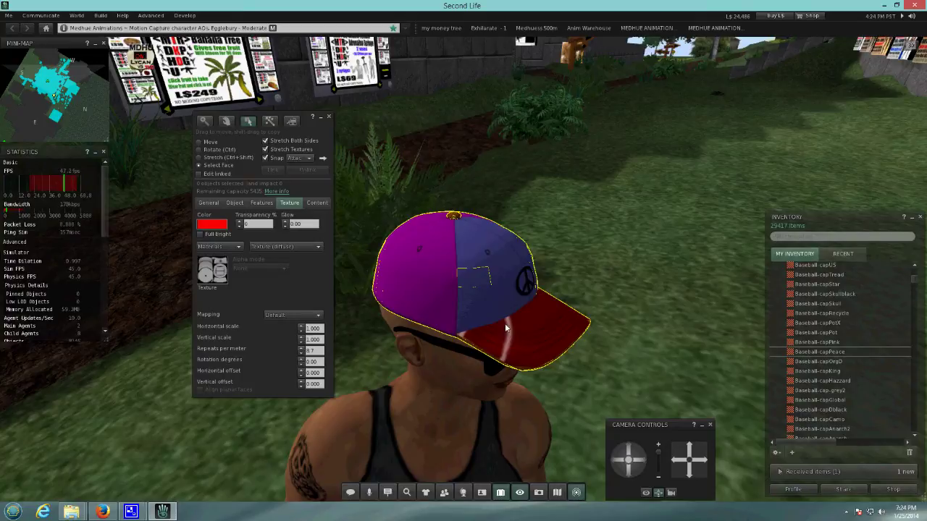
Step: Select the cap's front, rear, button and brim faces in turn to examine the separately colorable parts
{"action": "left_click", "coordinate": [537, 334]}
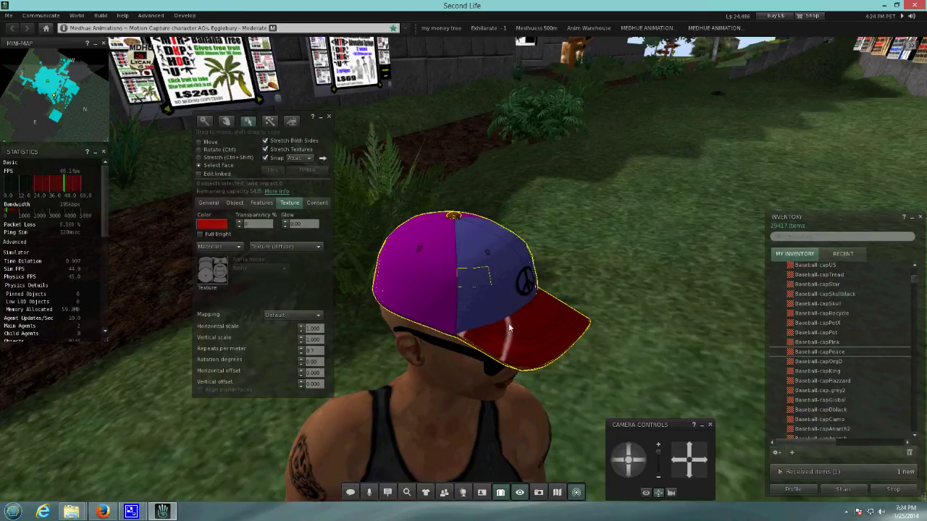
{"action": "left_click", "coordinate": [501, 285]}
{"action": "left_click", "coordinate": [421, 250]}
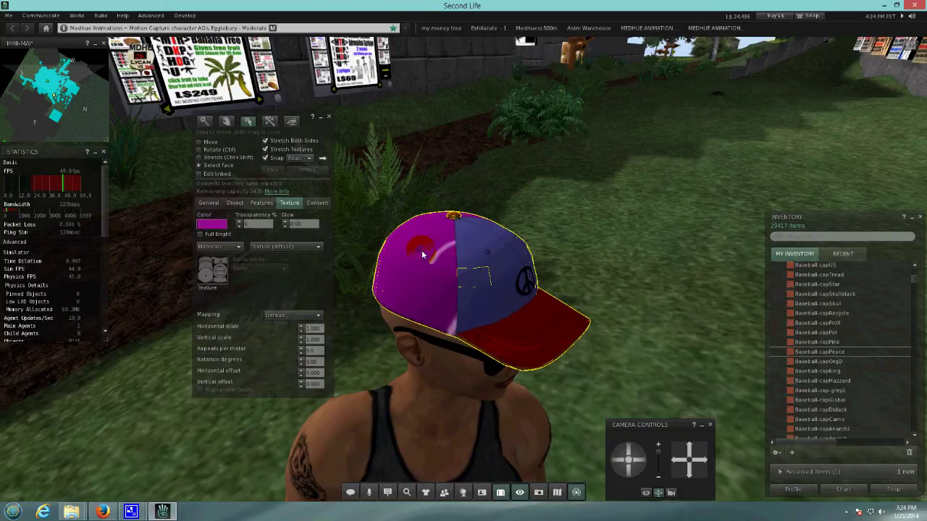
{"action": "left_click", "coordinate": [485, 293]}
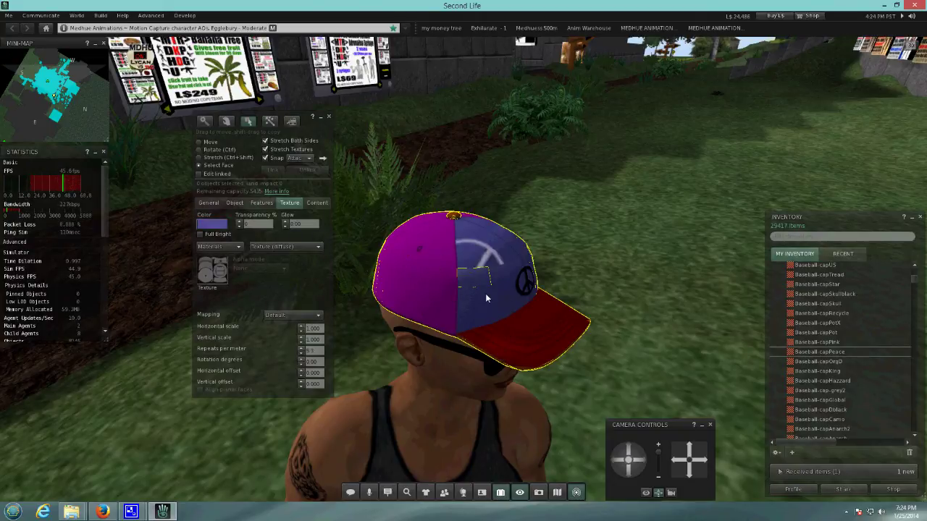
{"action": "left_click", "coordinate": [511, 334]}
{"action": "left_click", "coordinate": [510, 326]}
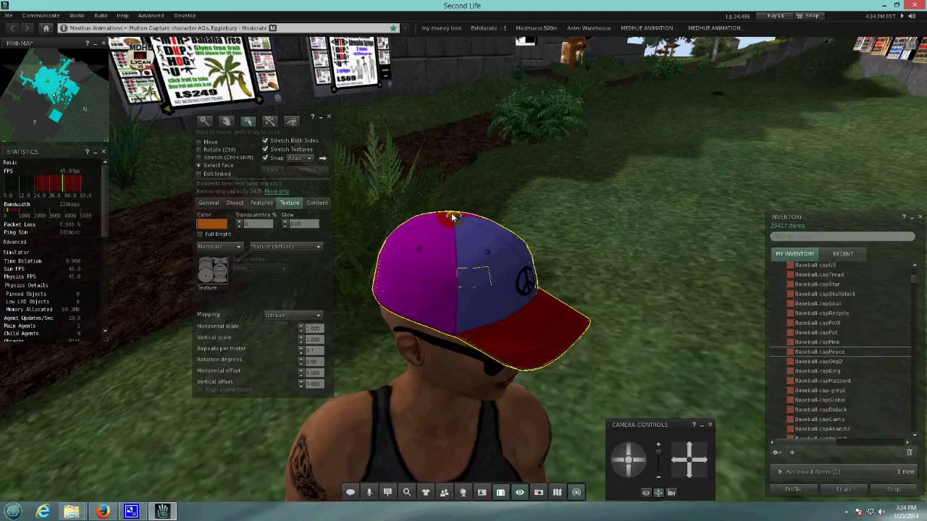
{"action": "left_click", "coordinate": [519, 329]}
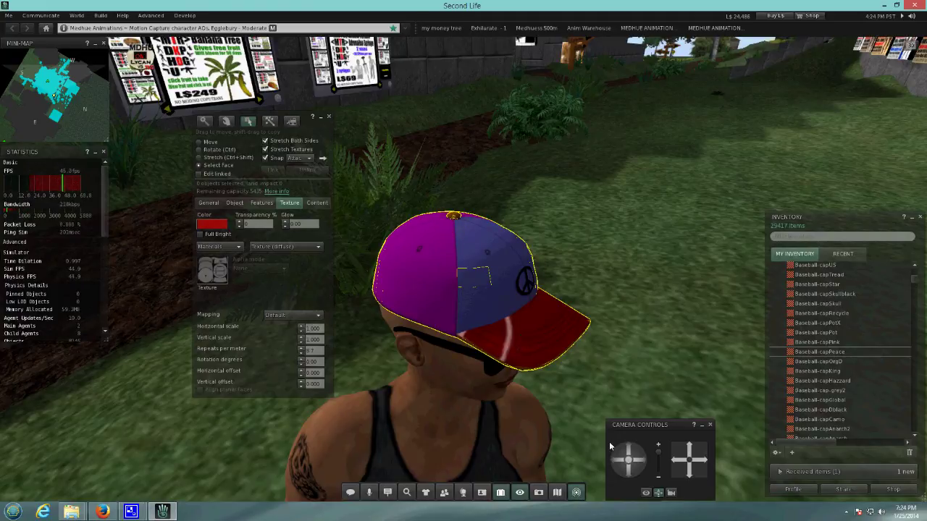